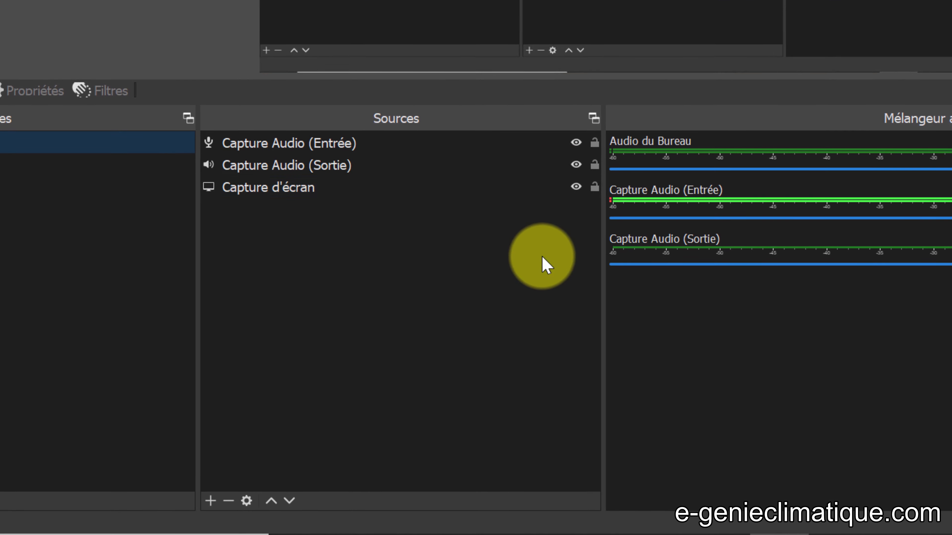
Hide the Capture d'écran source and select the Capture Audio (Entrée) and Capture Audio (Sortie) sources in turn.
{"action": "left_click", "coordinate": [281, 412]}
{"action": "left_click", "coordinate": [576, 188]}
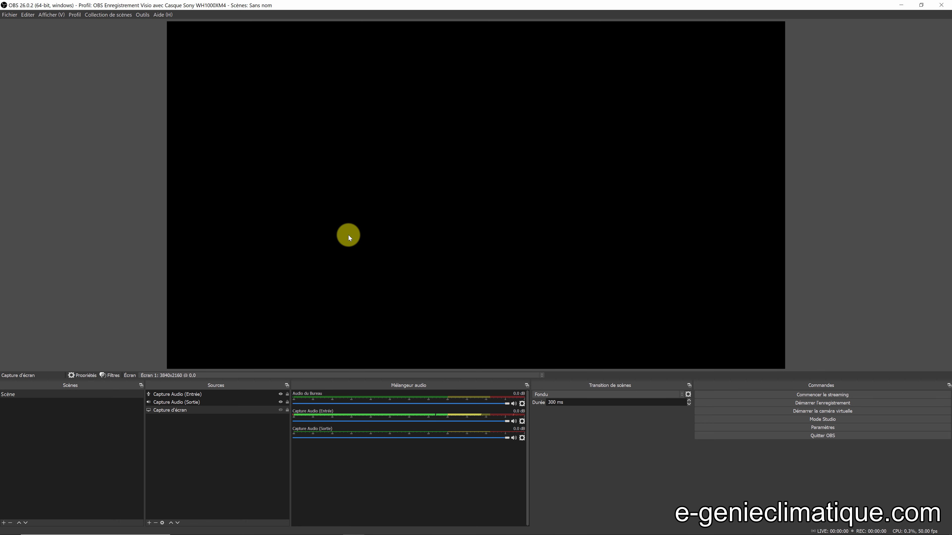
{"action": "left_click", "coordinate": [184, 395]}
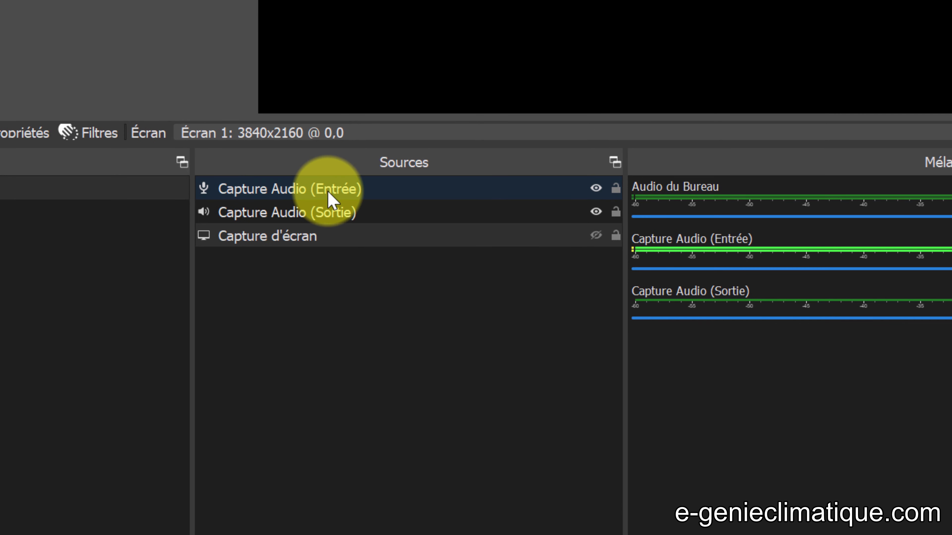
{"action": "left_click", "coordinate": [296, 214]}
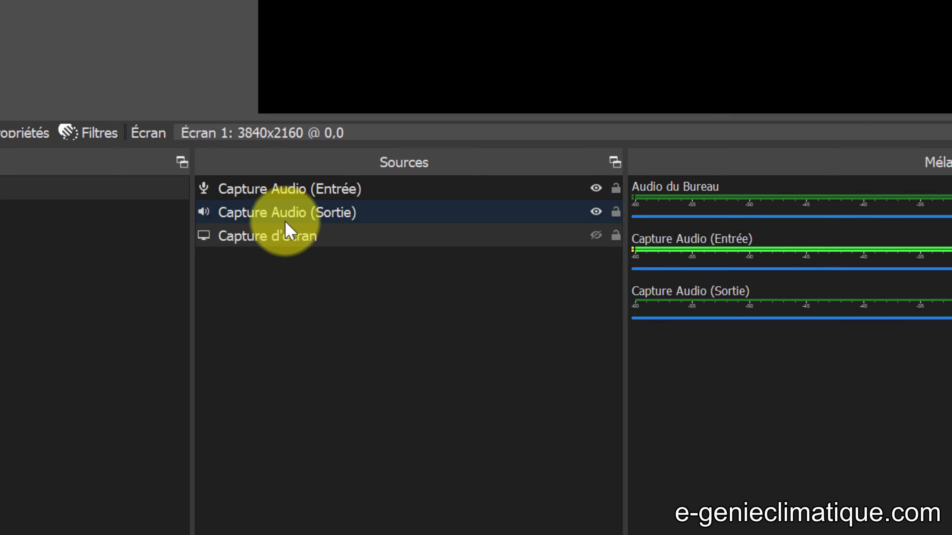
{"action": "left_click", "coordinate": [329, 197]}
{"action": "left_click", "coordinate": [304, 215]}
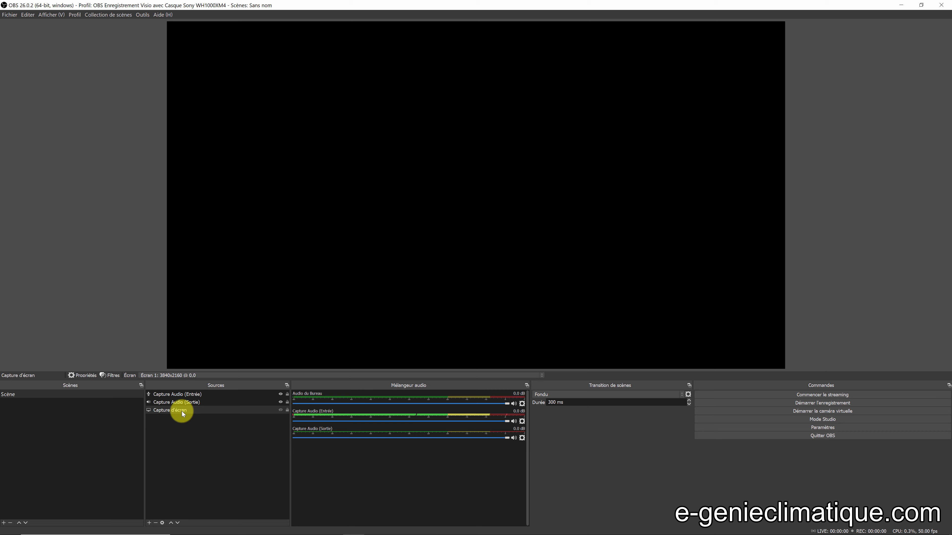
Select the Capture d'écran source and turn its visibility on and off again.
{"action": "left_click", "coordinate": [181, 411]}
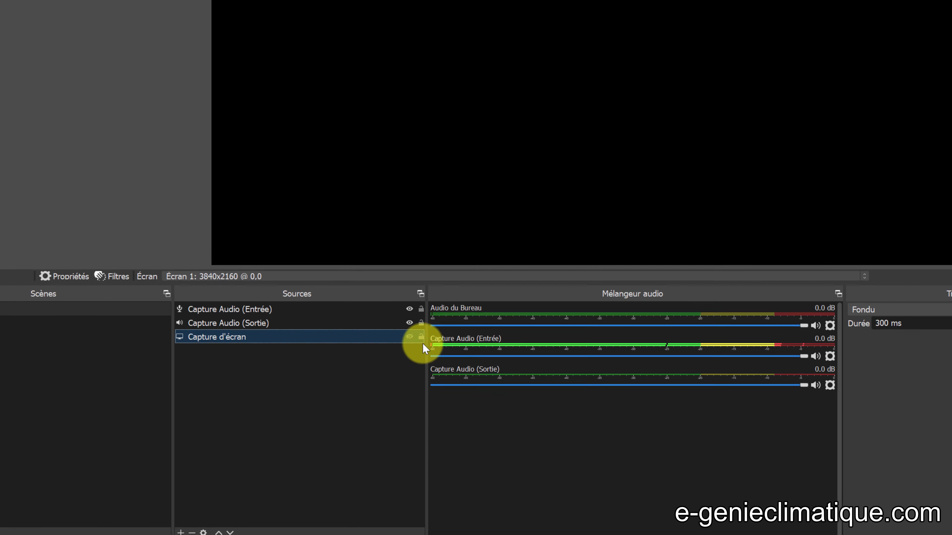
{"action": "left_click", "coordinate": [409, 337]}
{"action": "left_click", "coordinate": [409, 336]}
{"action": "left_click", "coordinate": [235, 327]}
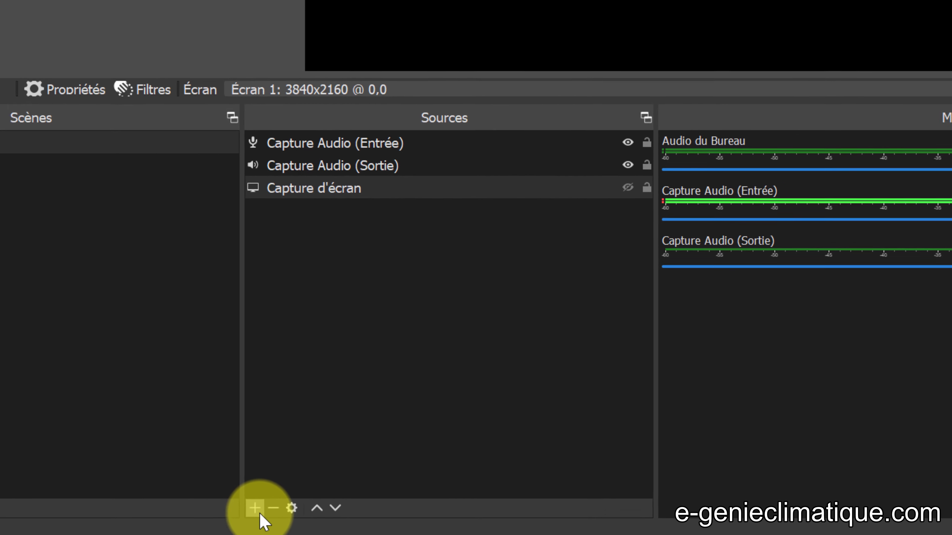
Add a new display capture source named Capture d'écran 2 that captures Écran 2: 3840x2160 @ -3840,0.
{"action": "left_click", "coordinate": [193, 534]}
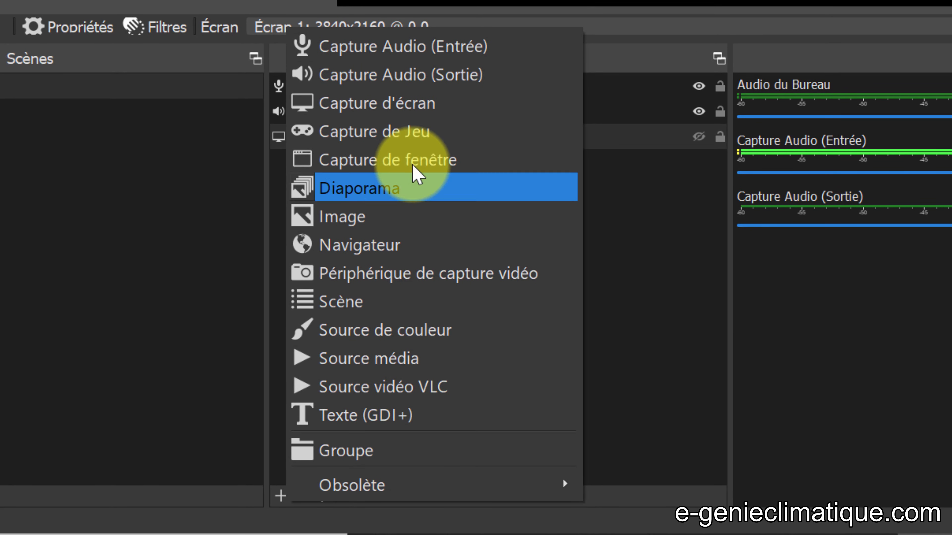
{"action": "left_click", "coordinate": [375, 110]}
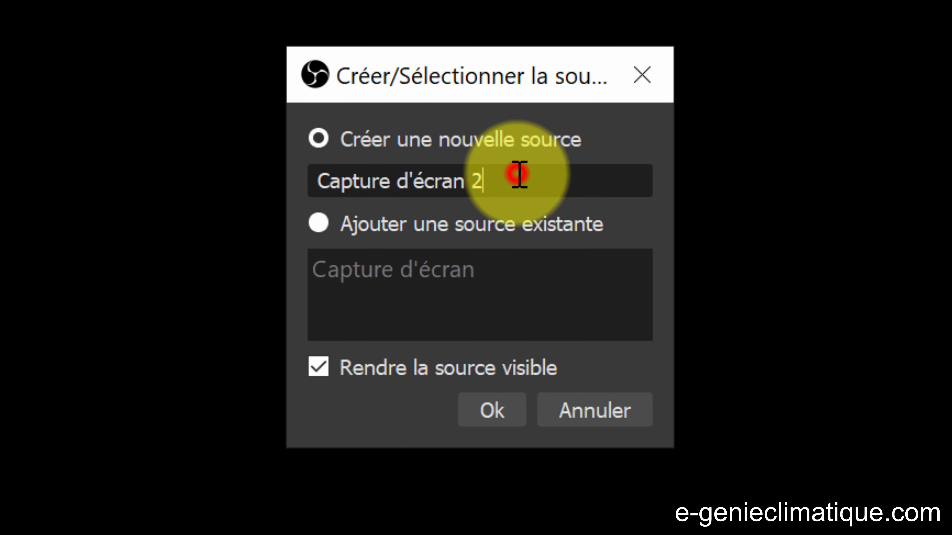
{"action": "left_click", "coordinate": [617, 115]}
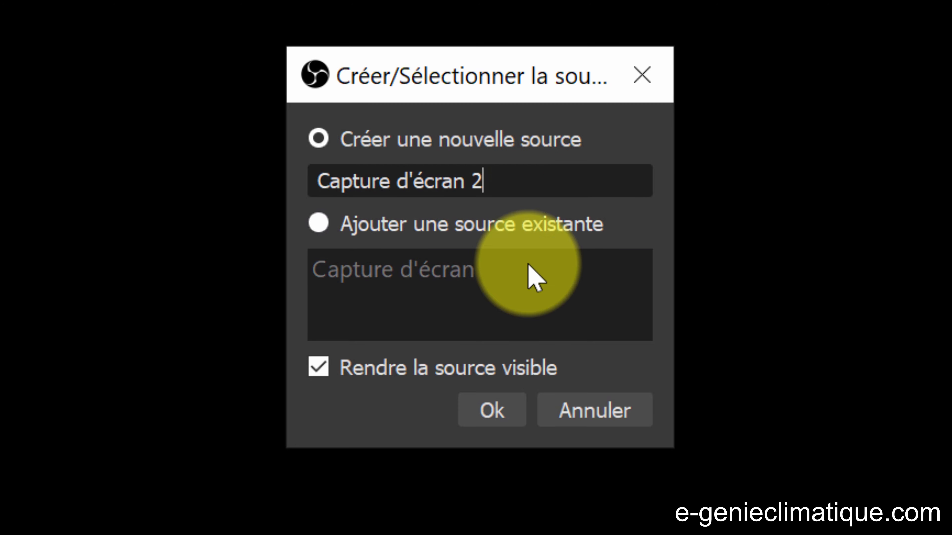
{"action": "left_click", "coordinate": [502, 416]}
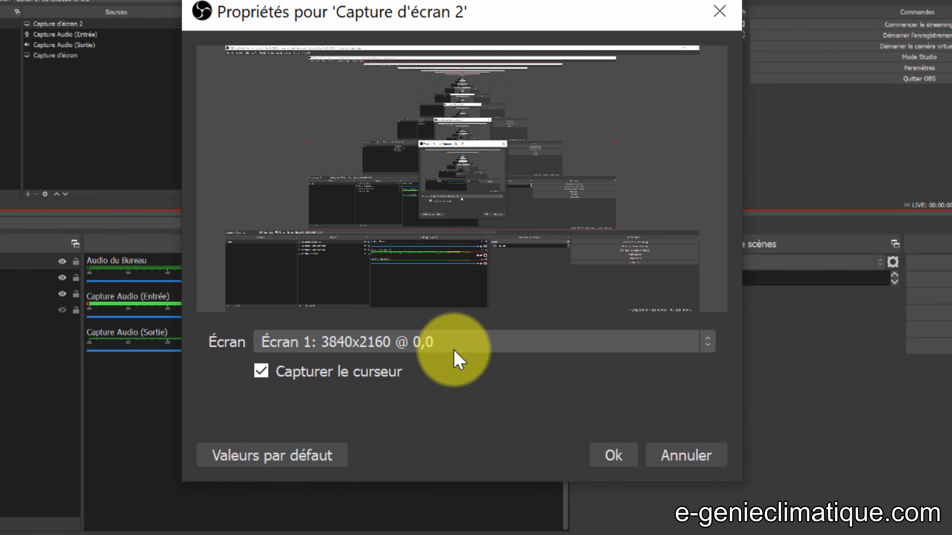
{"action": "left_click", "coordinate": [450, 342]}
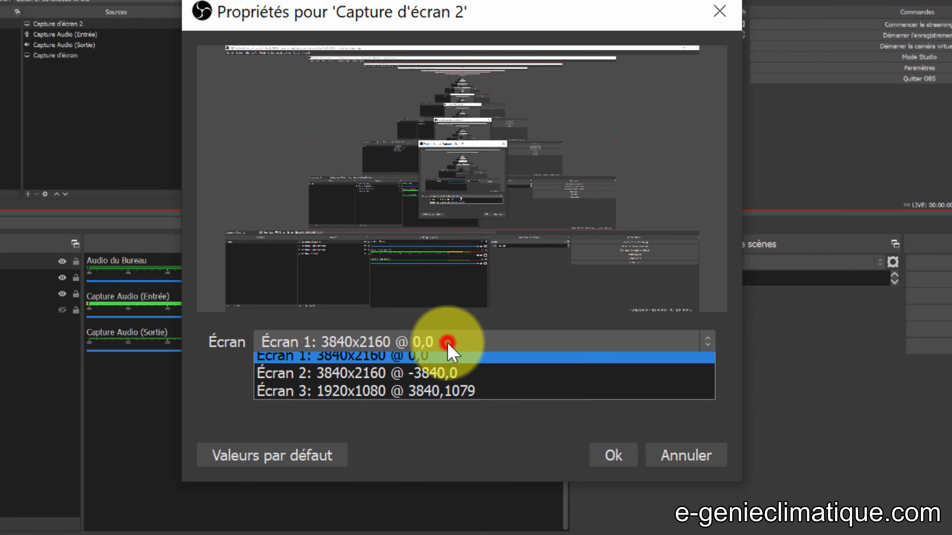
{"action": "left_click", "coordinate": [452, 379]}
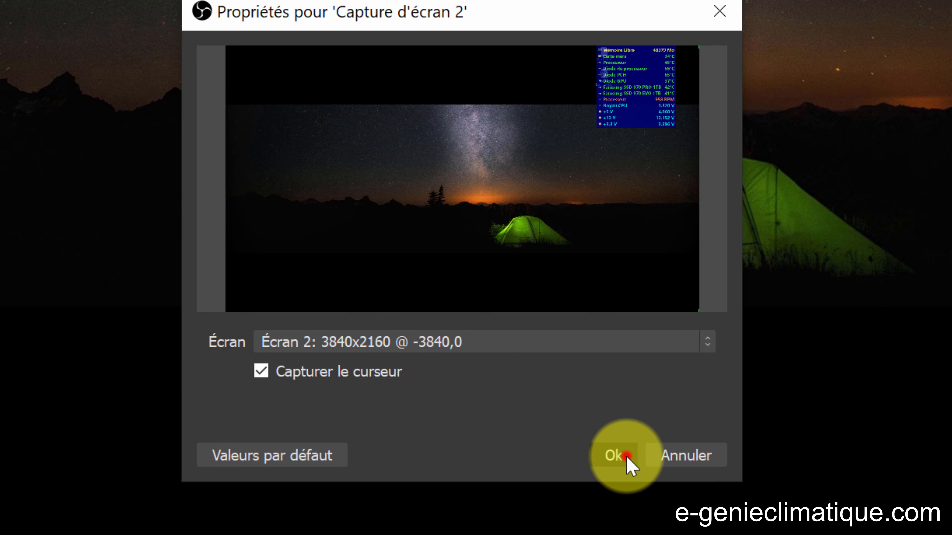
{"action": "left_click", "coordinate": [627, 457]}
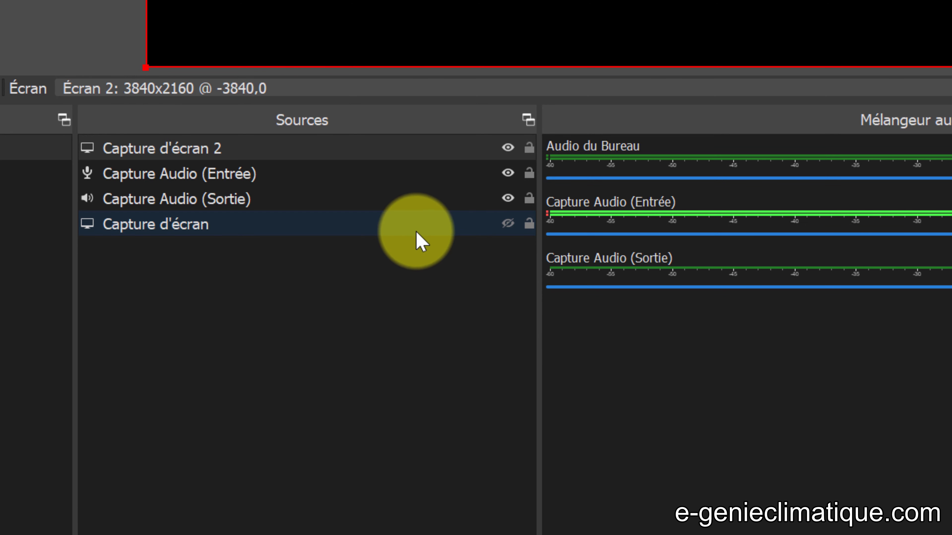
Show Capture d'écran in place of Capture d'écran 2, and hide it again along with both audio capture sources.
{"action": "left_click", "coordinate": [507, 225]}
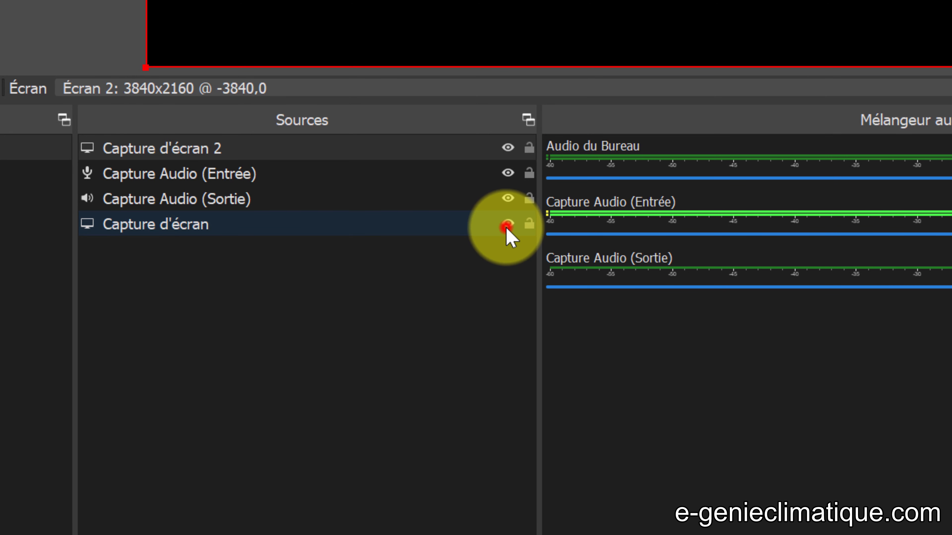
{"action": "left_click", "coordinate": [507, 147]}
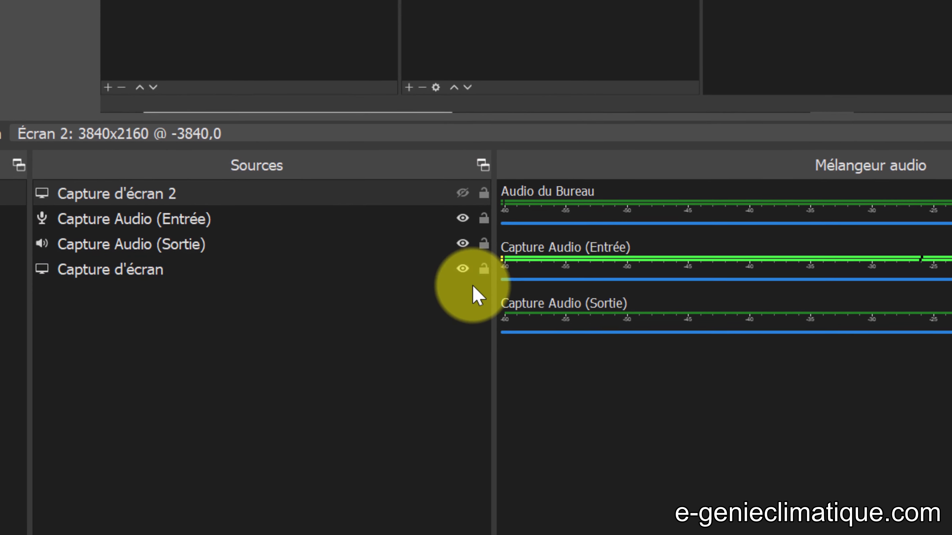
{"action": "left_click", "coordinate": [507, 224]}
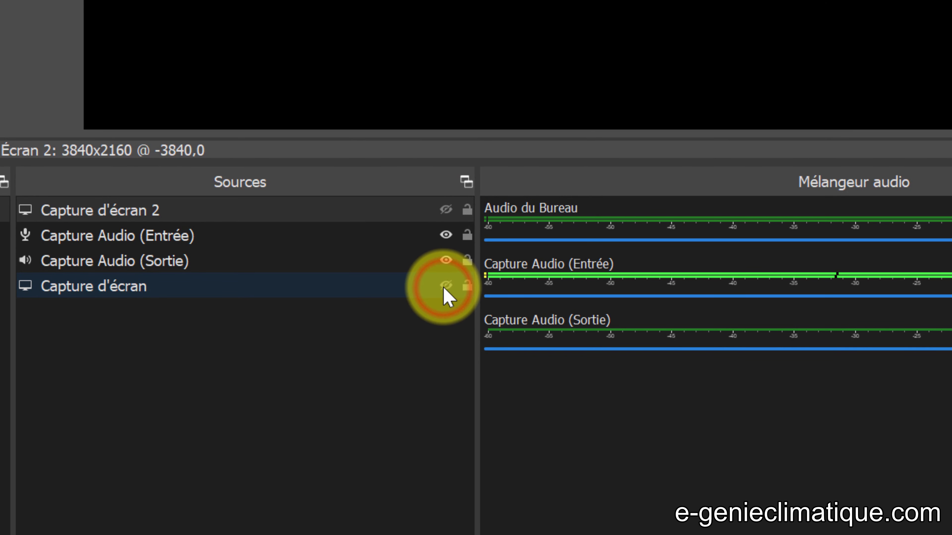
{"action": "left_click", "coordinate": [446, 260]}
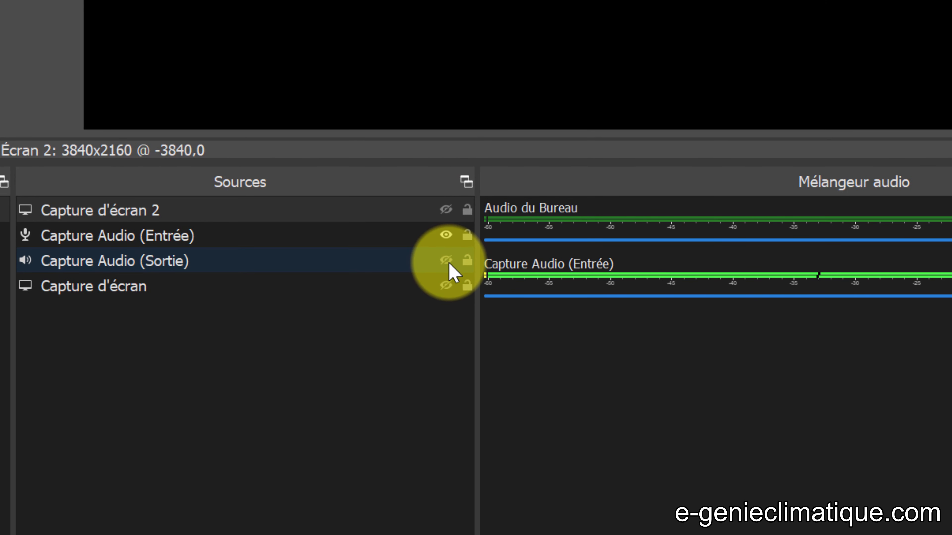
{"action": "left_click", "coordinate": [448, 236]}
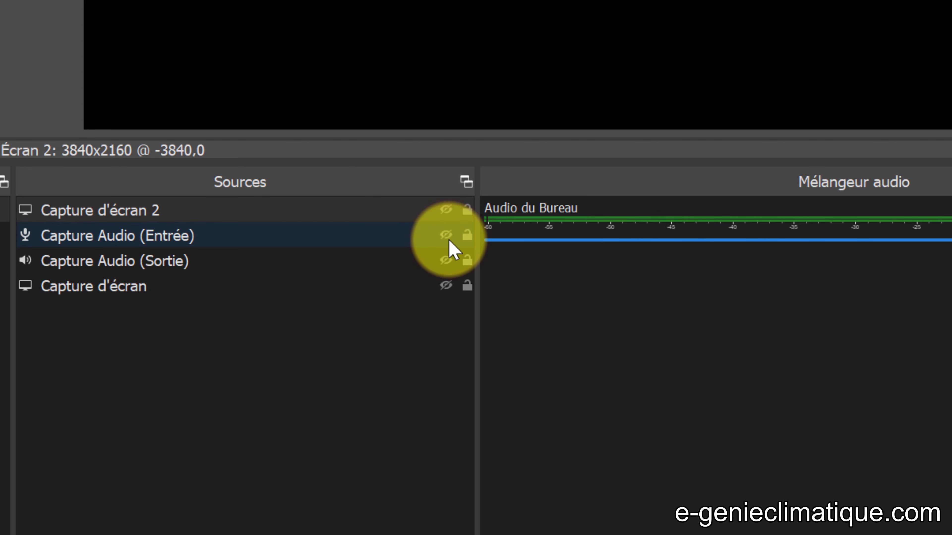
Turn Capture Audio (Entrée) on and off again, and enable Capture Audio (Sortie).
{"action": "left_click", "coordinate": [446, 237]}
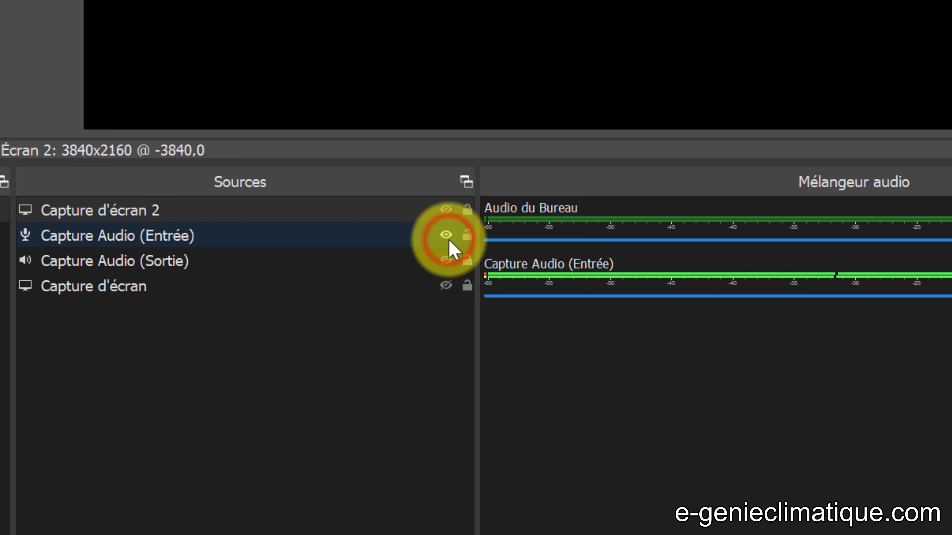
{"action": "left_click", "coordinate": [447, 237]}
{"action": "left_click", "coordinate": [447, 260]}
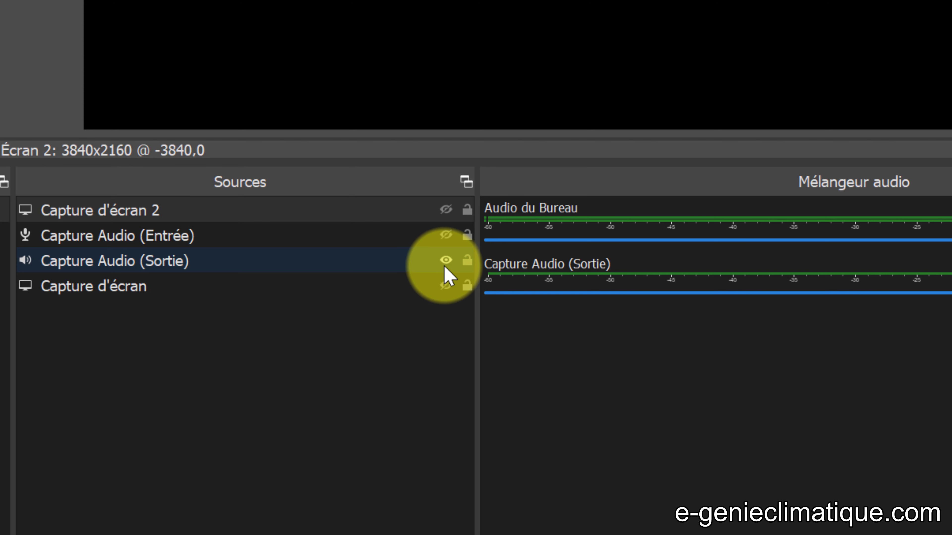
Make all four sources, both audio captures and both display captures, visible in the scene.
{"action": "left_click", "coordinate": [446, 235]}
{"action": "left_click", "coordinate": [445, 210]}
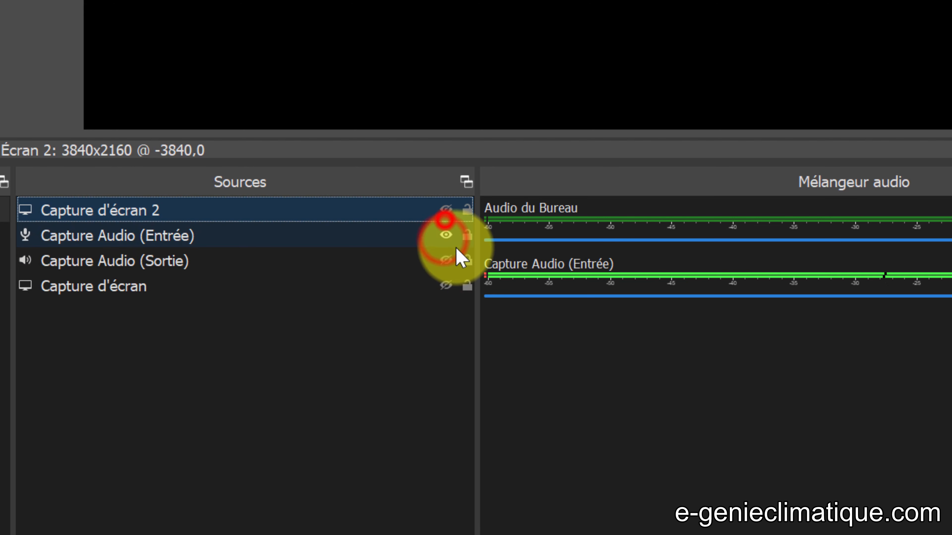
{"action": "left_click", "coordinate": [446, 286]}
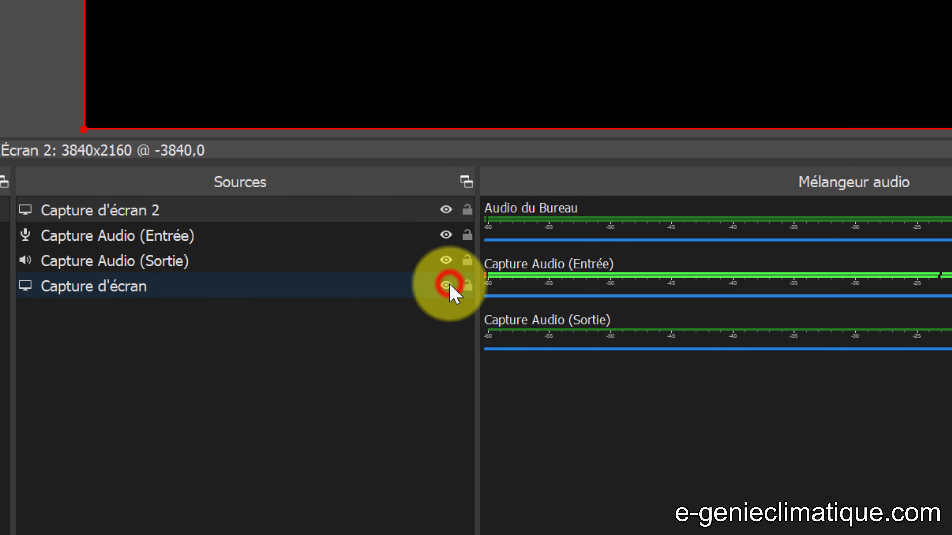
{"action": "left_click", "coordinate": [223, 237]}
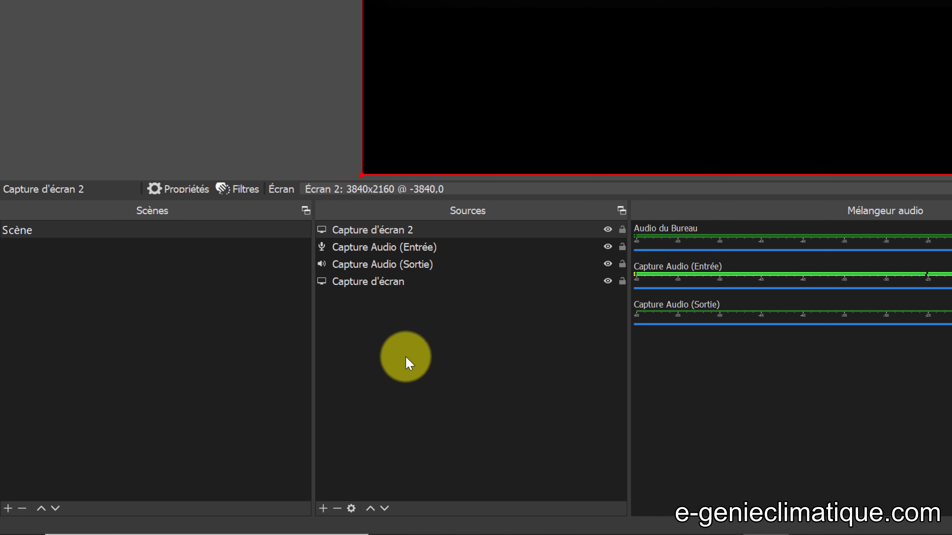
Delete the Capture d'écran 2 source, and turn the visibility of Capture d'écran off and back on.
{"action": "left_click", "coordinate": [390, 230]}
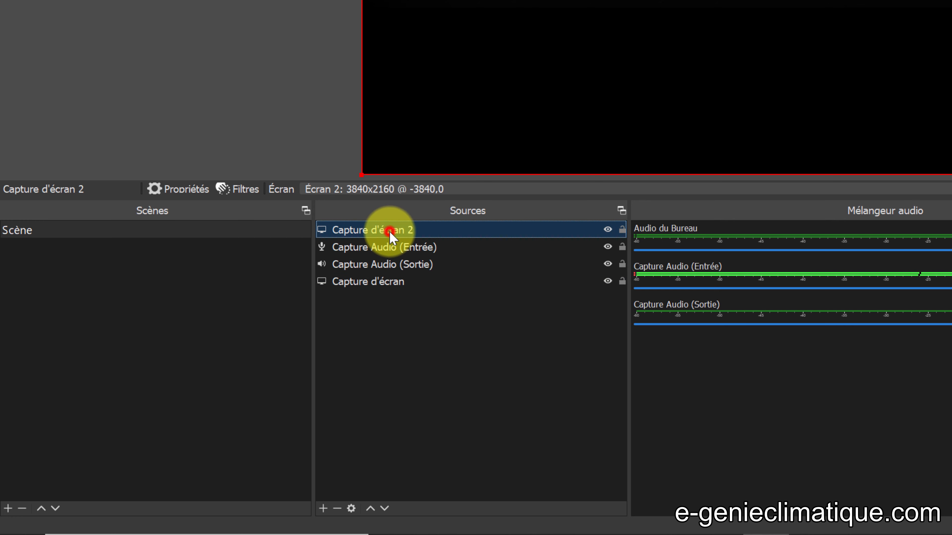
{"action": "right_click", "coordinate": [389, 234]}
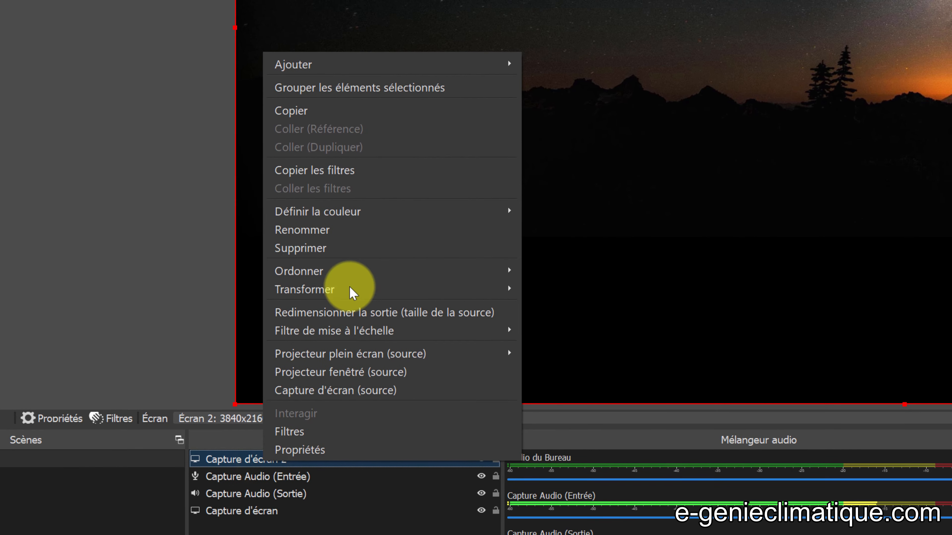
{"action": "left_click", "coordinate": [449, 23]}
{"action": "key", "text": "Return"}
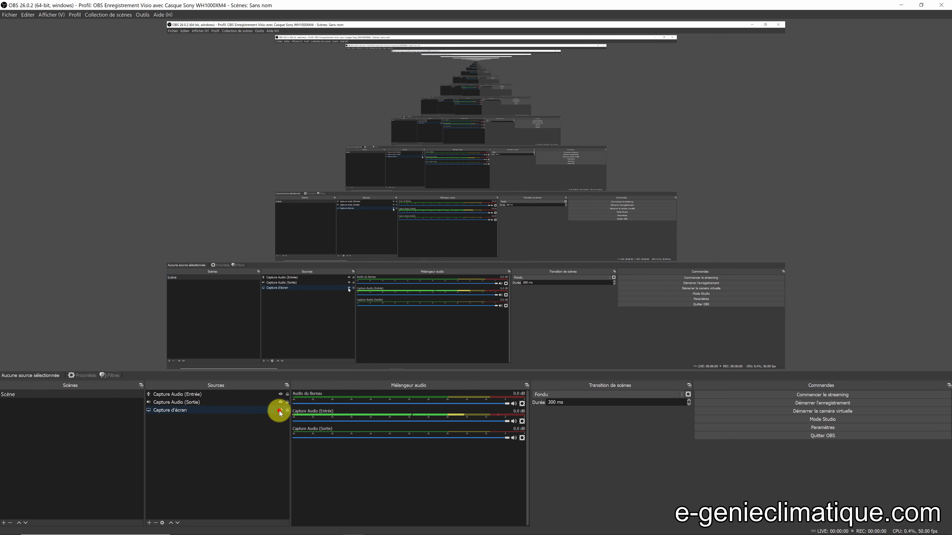
{"action": "left_click", "coordinate": [280, 411]}
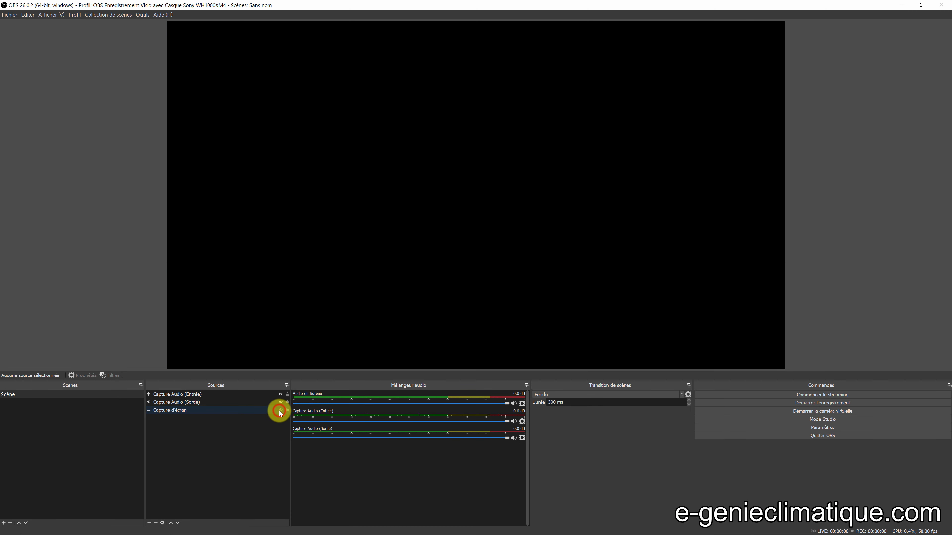
{"action": "left_click", "coordinate": [280, 411]}
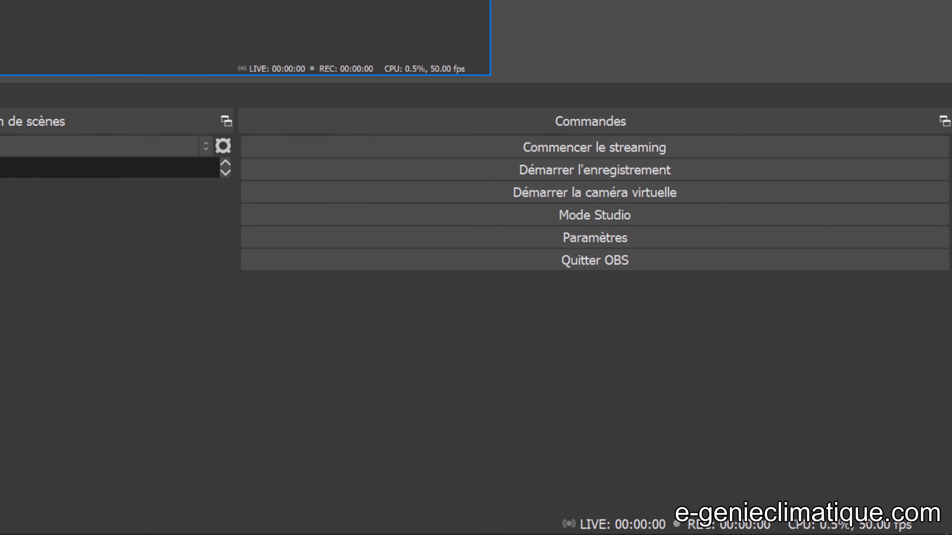
Open the program settings and review the general options and the streaming service options.
{"action": "left_click", "coordinate": [592, 242]}
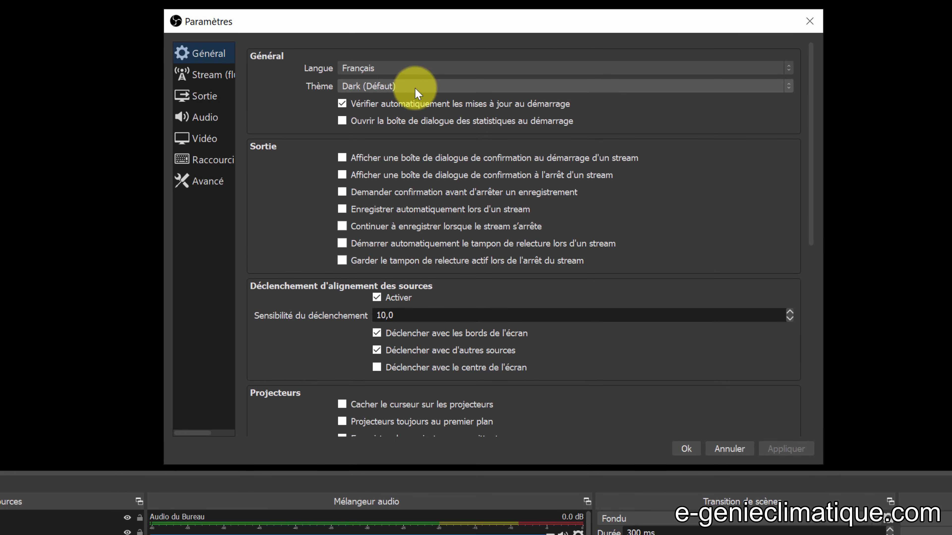
{"action": "left_click_drag", "start_coordinate": [811, 146], "coordinate": [654, 122]}
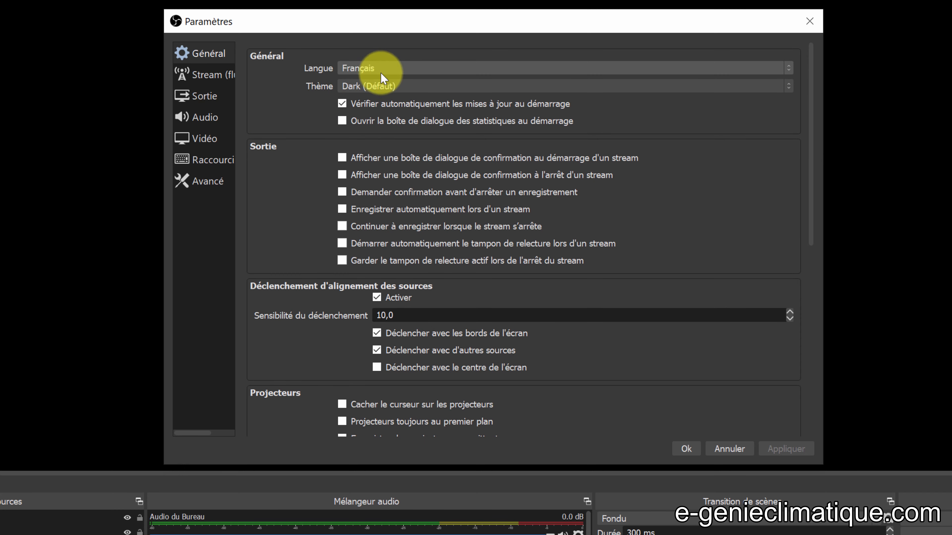
{"action": "left_click", "coordinate": [205, 74]}
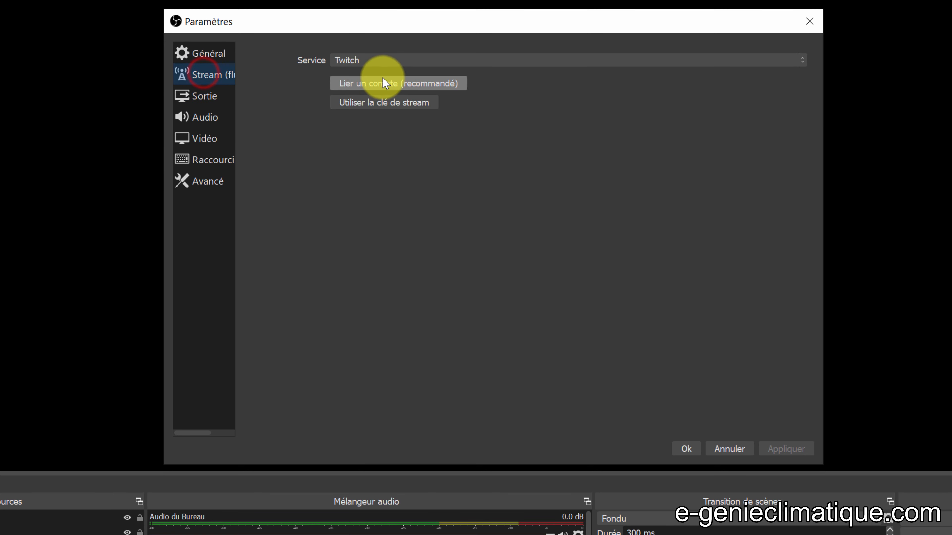
Review the output settings, checking the available streaming encoders and audio bitrates.
{"action": "left_click", "coordinate": [206, 97]}
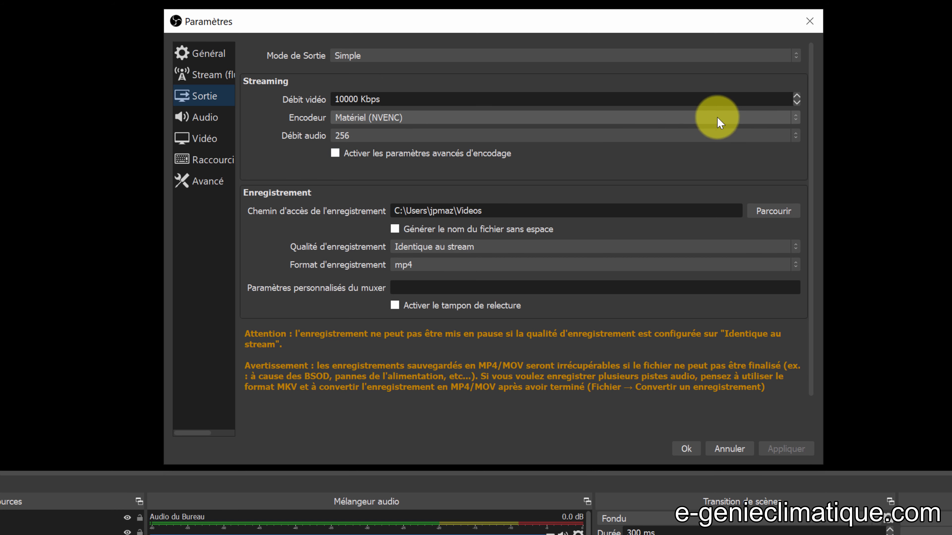
{"action": "left_click", "coordinate": [765, 120]}
{"action": "left_click", "coordinate": [764, 118]}
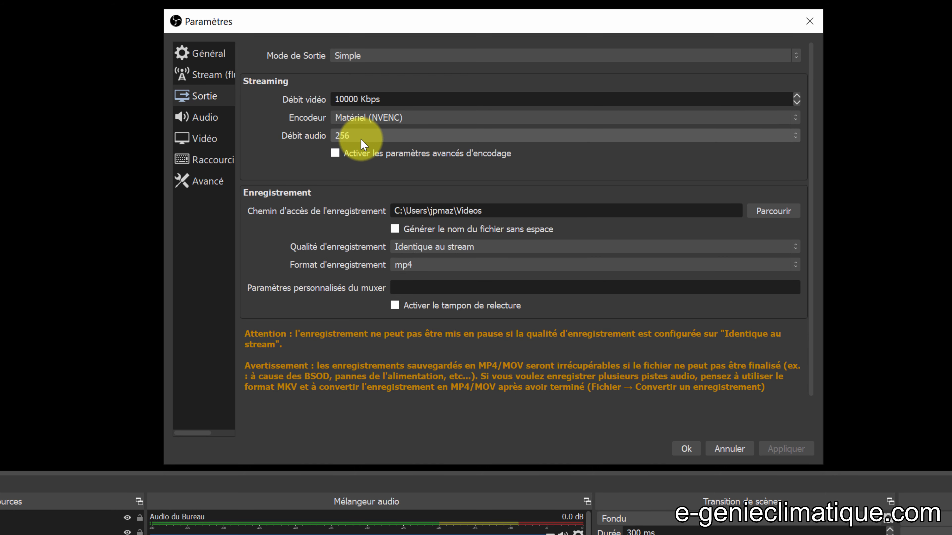
{"action": "left_click", "coordinate": [737, 136]}
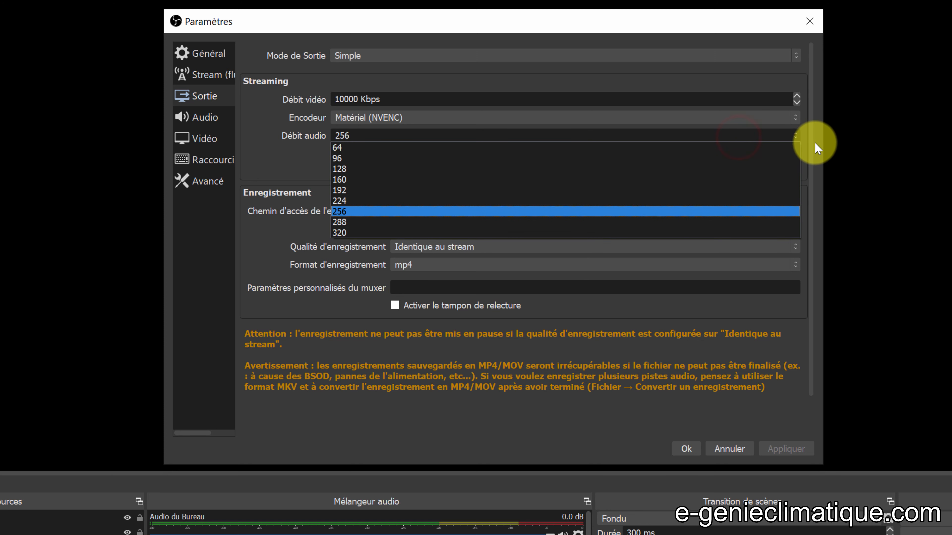
{"action": "left_click", "coordinate": [815, 142]}
{"action": "left_click", "coordinate": [358, 137]}
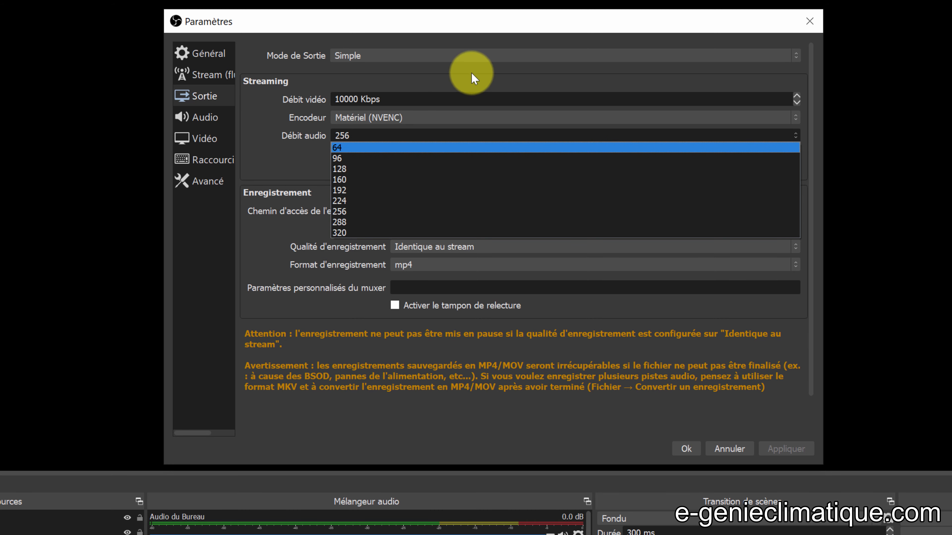
{"action": "left_click", "coordinate": [484, 25]}
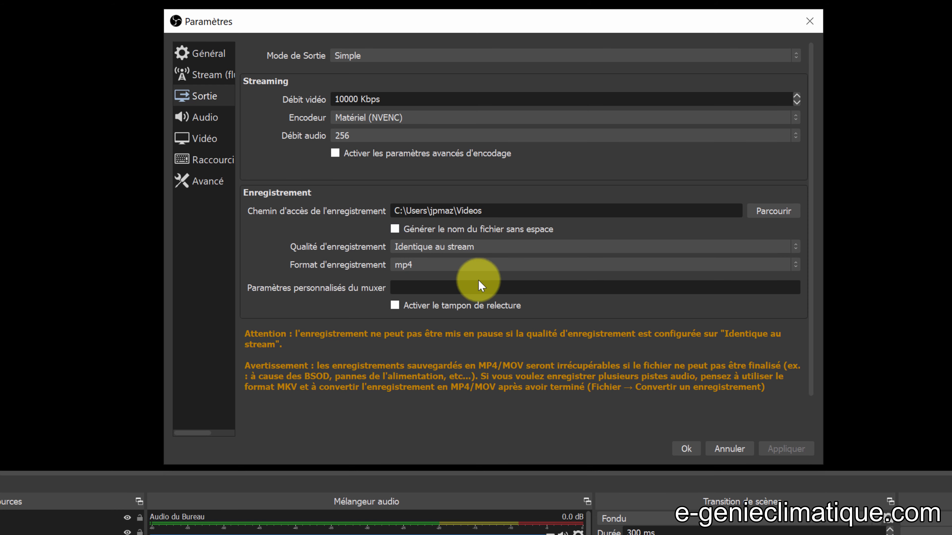
Try mkv as the recording format, switch it back to mp4, and apply the settings.
{"action": "left_click", "coordinate": [687, 269]}
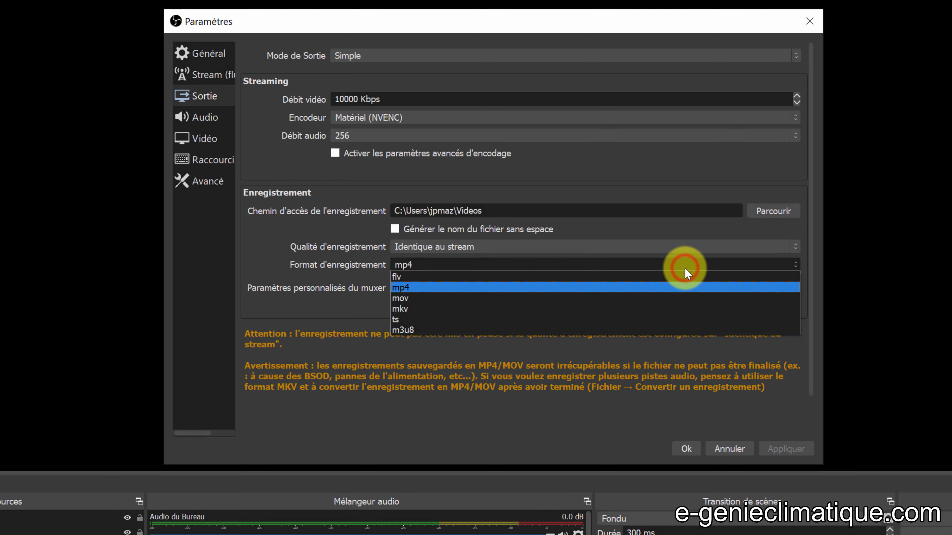
{"action": "left_click", "coordinate": [416, 309]}
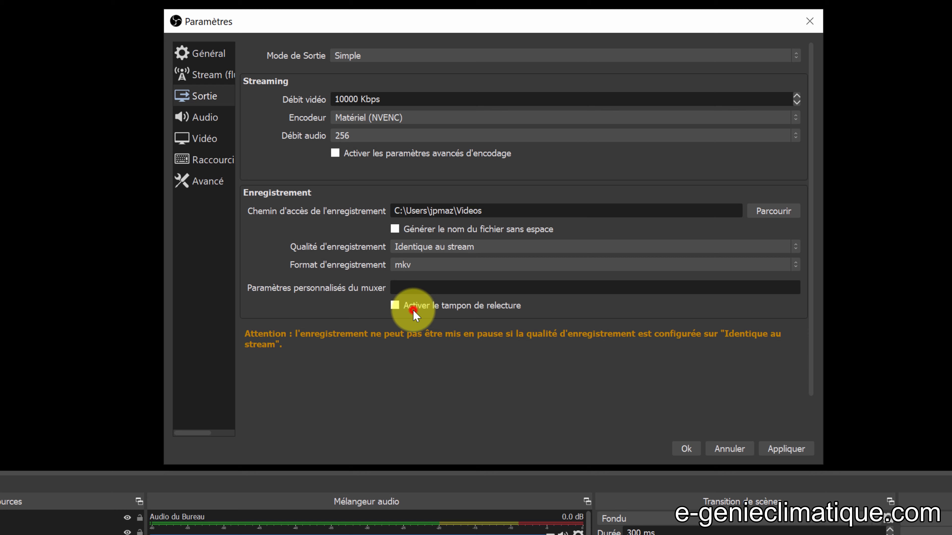
{"action": "left_click", "coordinate": [431, 267]}
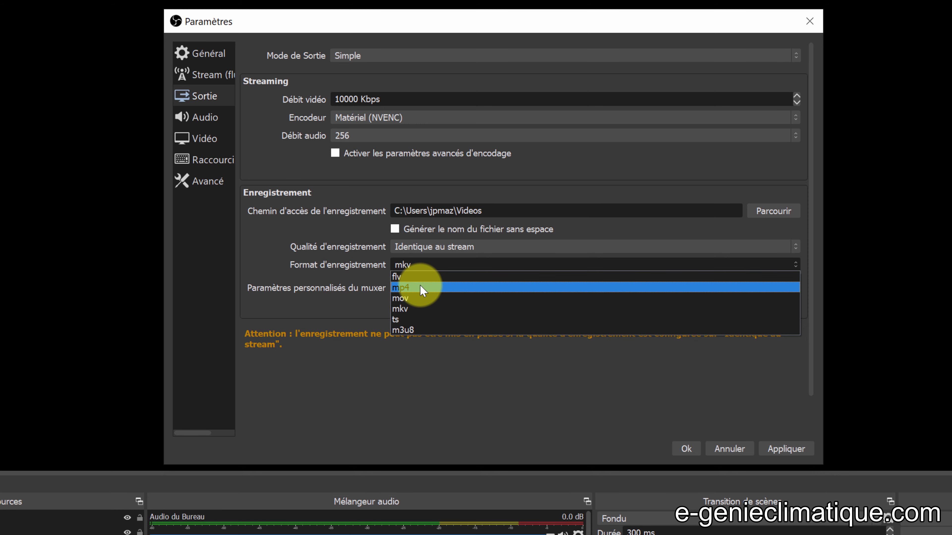
{"action": "left_click", "coordinate": [419, 288]}
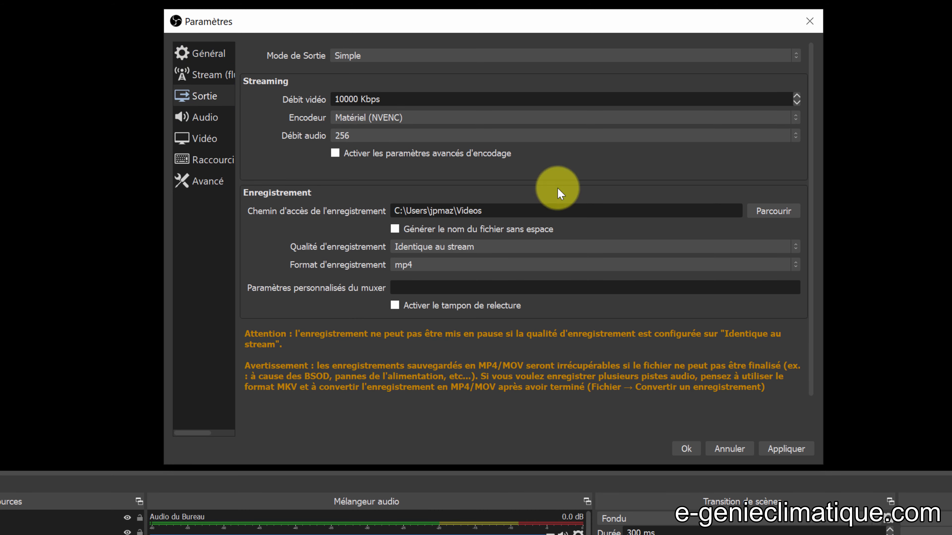
{"action": "left_click", "coordinate": [209, 55]}
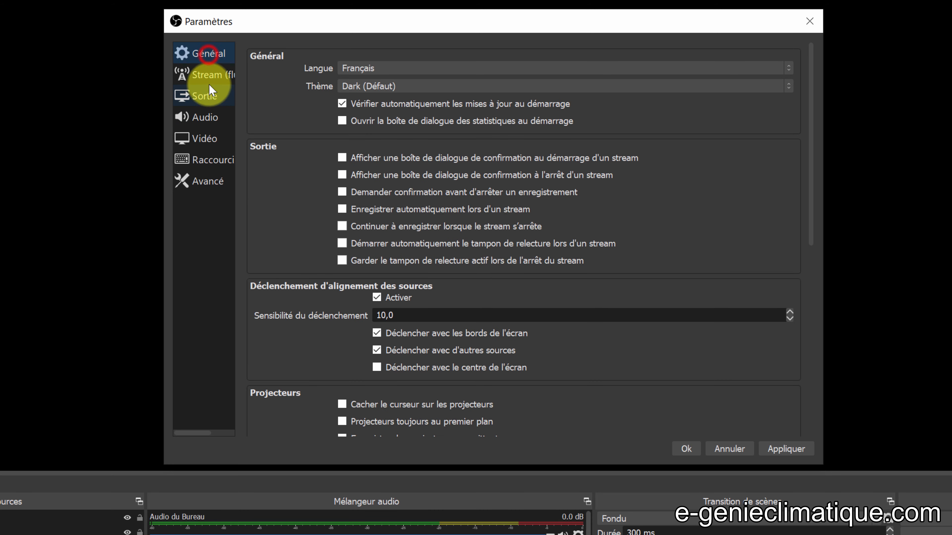
{"action": "left_click", "coordinate": [782, 449]}
Review the streaming service, output and audio settings, including the global audio devices.
{"action": "left_click", "coordinate": [195, 75]}
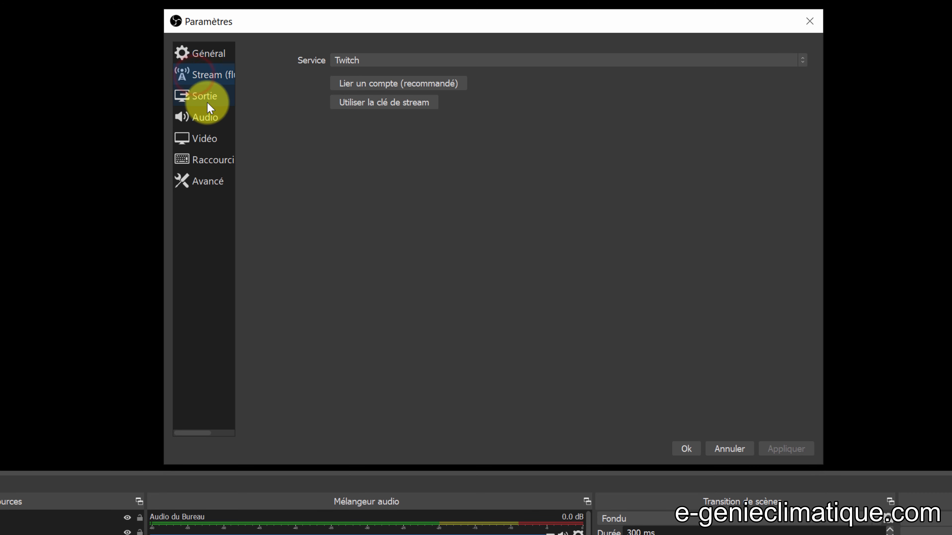
{"action": "left_click", "coordinate": [205, 95]}
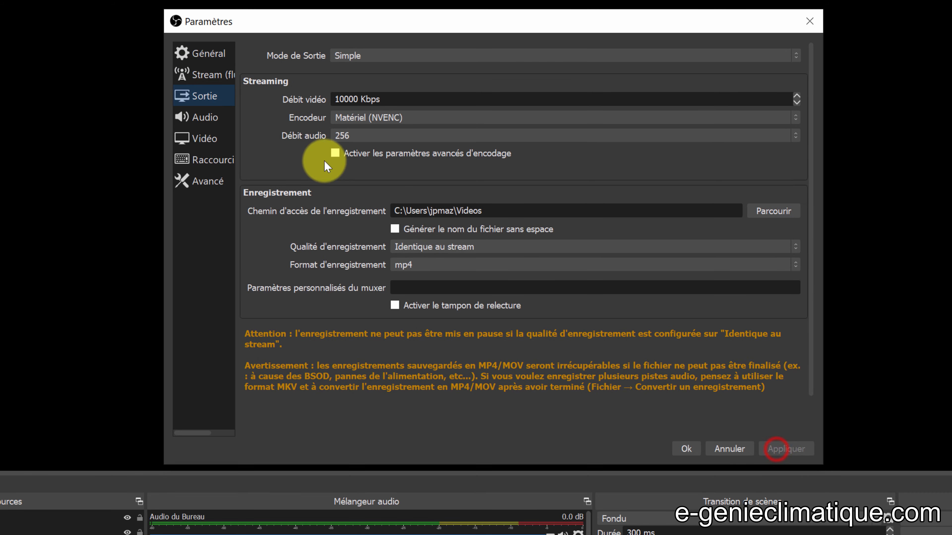
{"action": "left_click", "coordinate": [202, 117]}
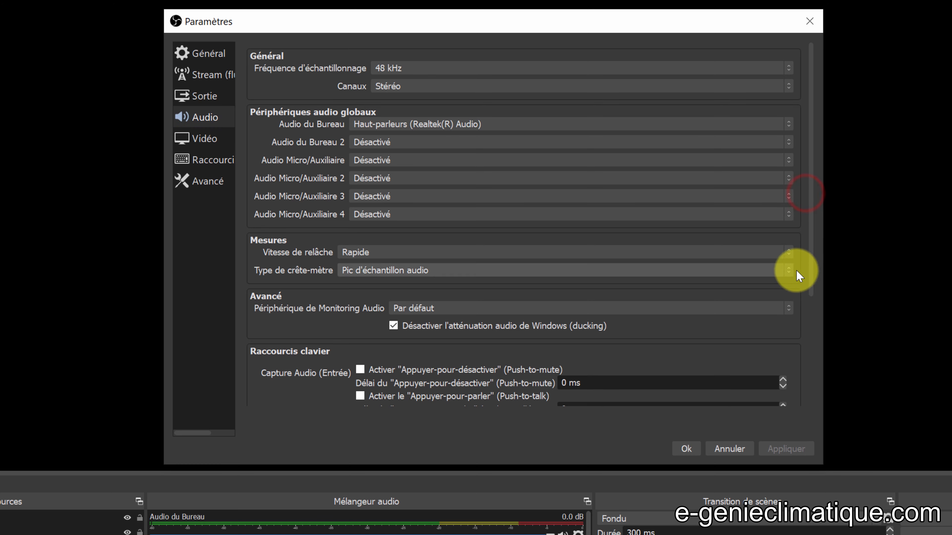
{"action": "mouse_move", "coordinate": [809, 272]}
{"action": "left_mouse_down"}
{"action": "mouse_move", "coordinate": [839, 414]}
{"action": "mouse_move", "coordinate": [811, 264]}
{"action": "left_mouse_up"}
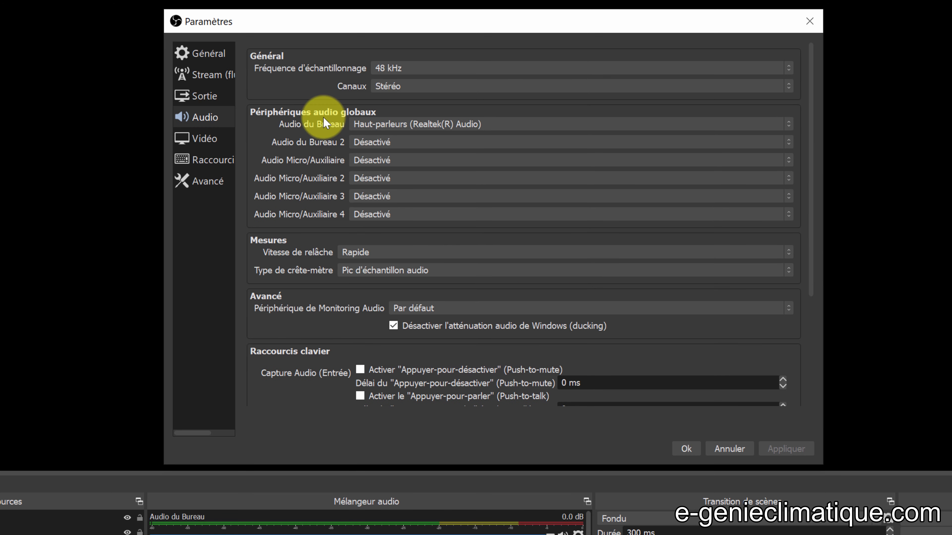
Check the base and output resolution choices in the video settings, and select 50 PAL as the frame rate.
{"action": "left_click", "coordinate": [205, 133]}
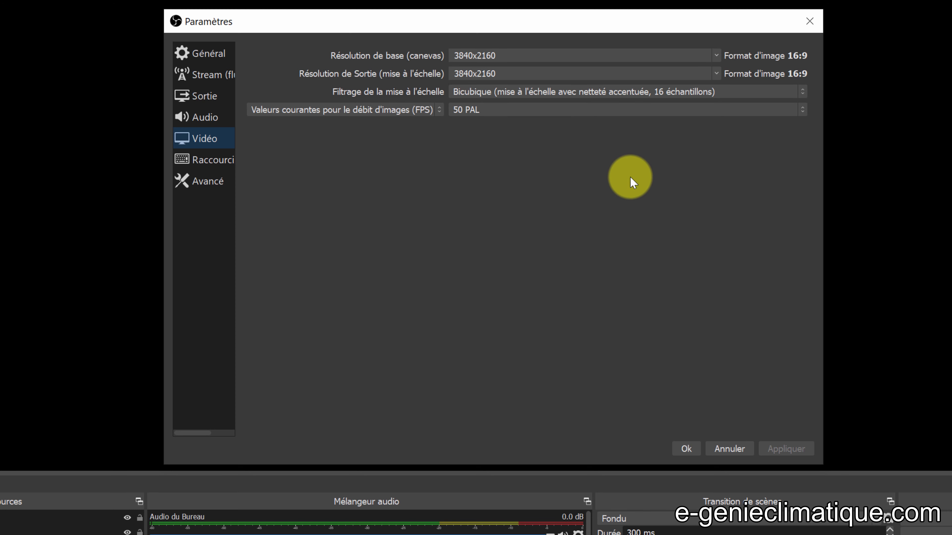
{"action": "left_click", "coordinate": [716, 52]}
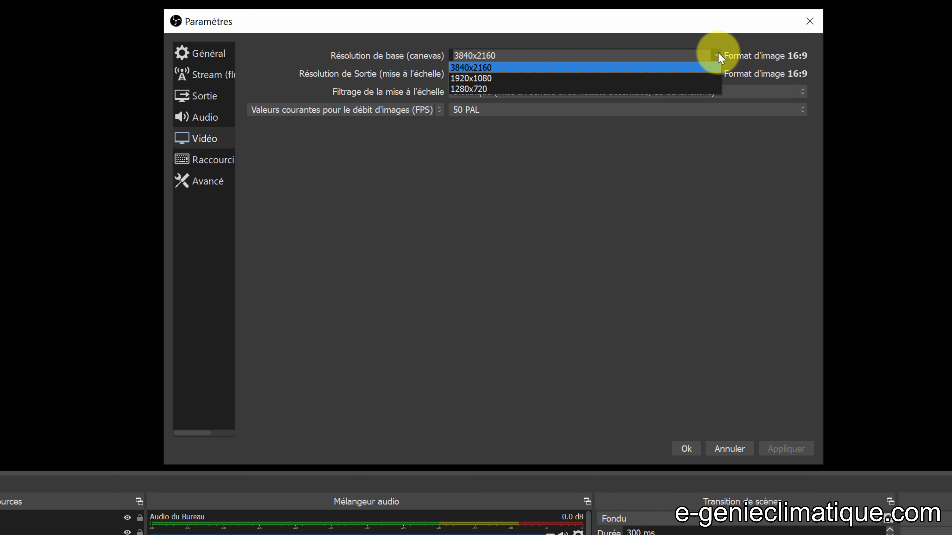
{"action": "left_click", "coordinate": [718, 52]}
{"action": "left_click_drag", "start_coordinate": [775, 22], "coordinate": [723, 82]}
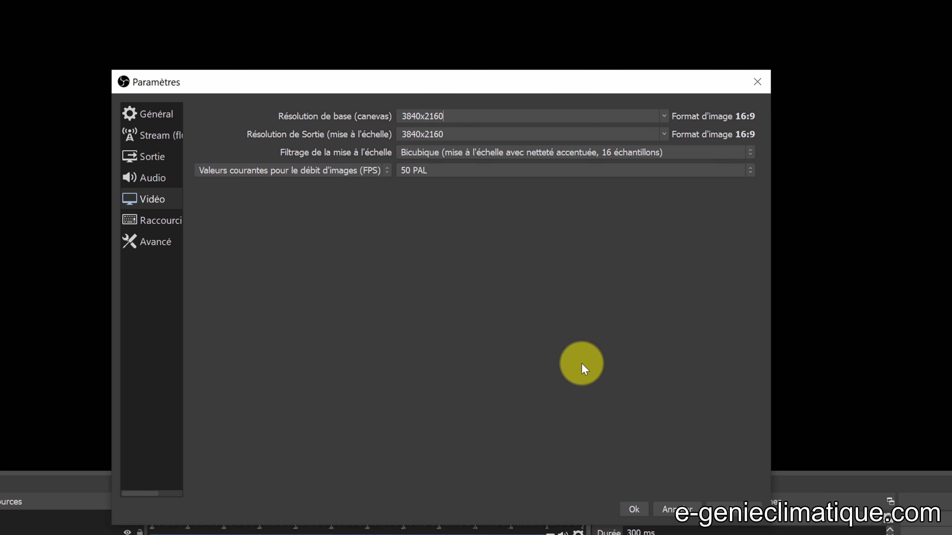
{"action": "left_click", "coordinate": [665, 128]}
{"action": "left_click", "coordinate": [666, 129]}
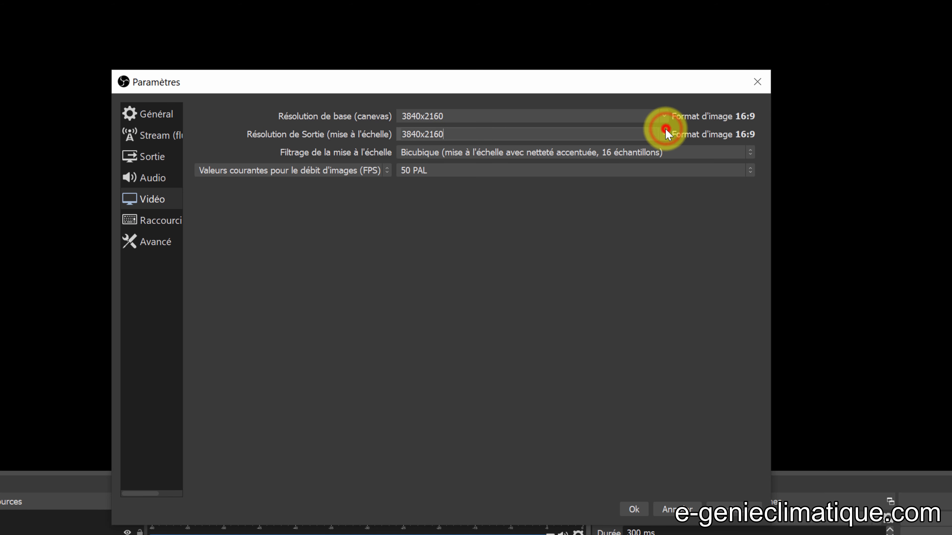
{"action": "left_click", "coordinate": [442, 171]}
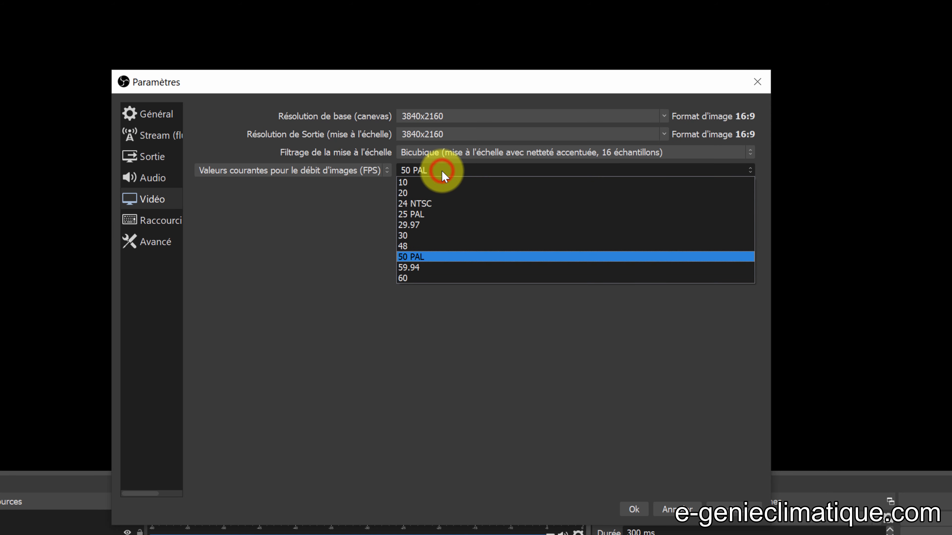
{"action": "left_click", "coordinate": [418, 258]}
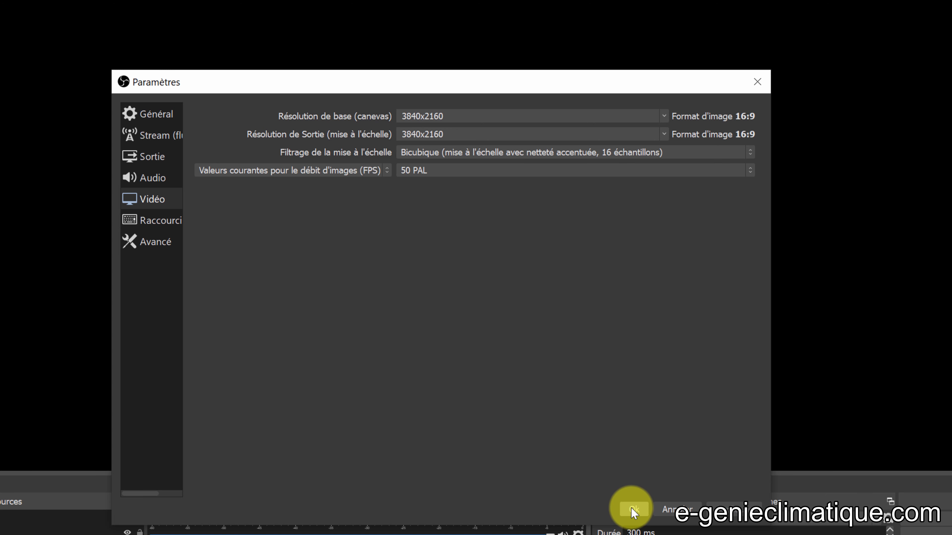
{"action": "left_click", "coordinate": [580, 499]}
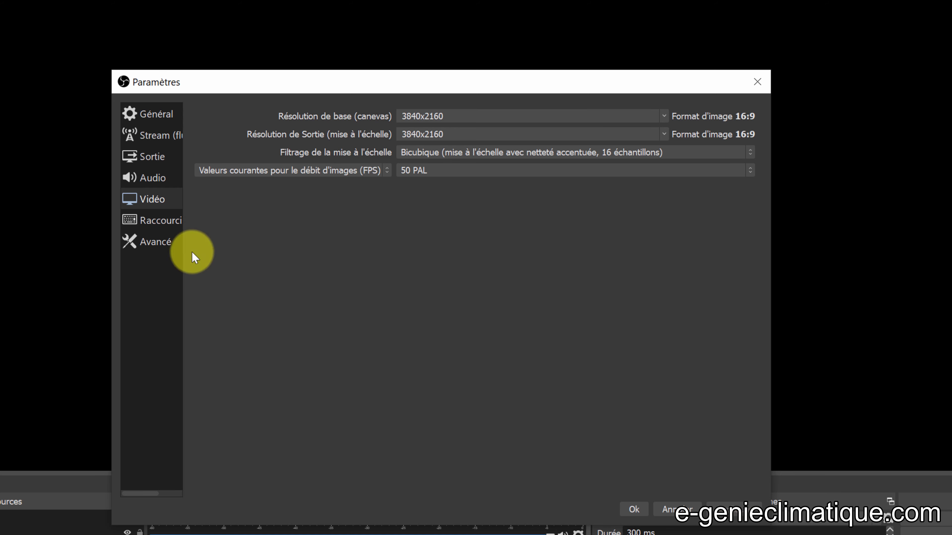
Look through the keyboard shortcut and advanced settings, including the video renderer choices, and confirm the settings.
{"action": "left_click", "coordinate": [164, 221]}
{"action": "left_click", "coordinate": [148, 240]}
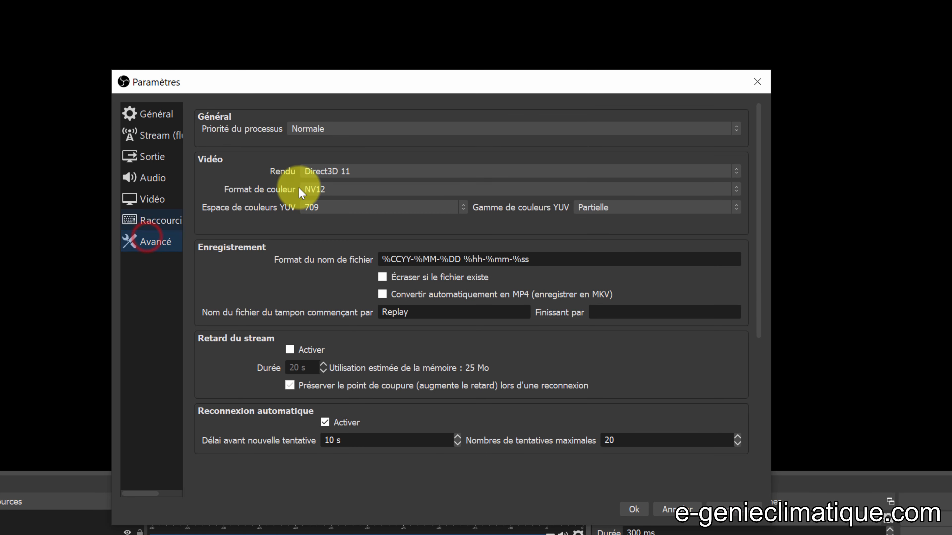
{"action": "left_click", "coordinate": [357, 173]}
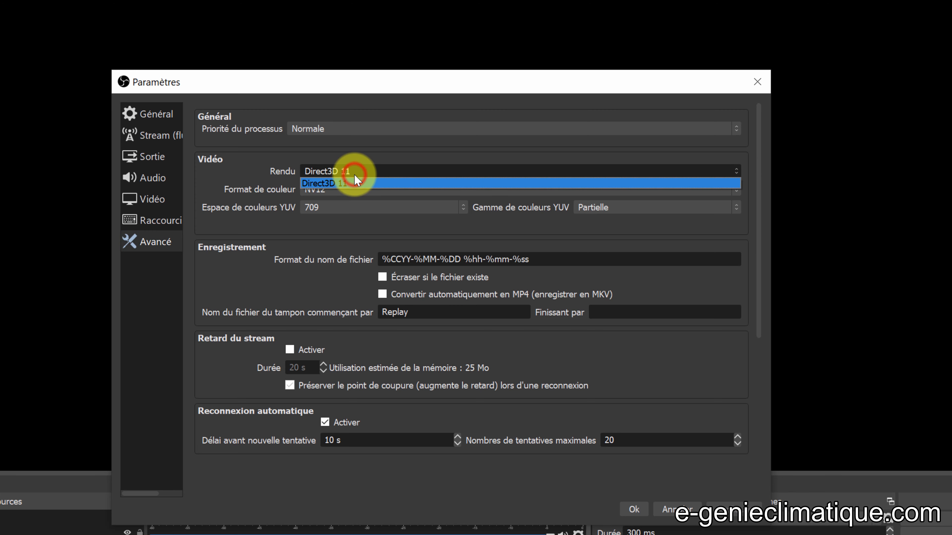
{"action": "left_click", "coordinate": [402, 171]}
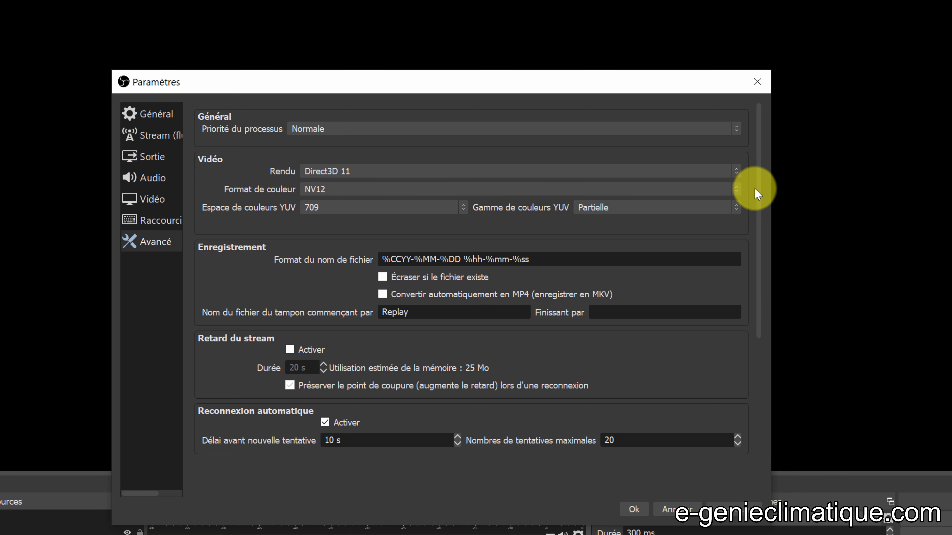
{"action": "left_click", "coordinate": [755, 188]}
{"action": "scroll", "coordinate": [754, 216], "scroll_direction": "down", "scroll_amount": 5}
{"action": "scroll", "coordinate": [665, 474], "scroll_direction": "up", "scroll_amount": 5}
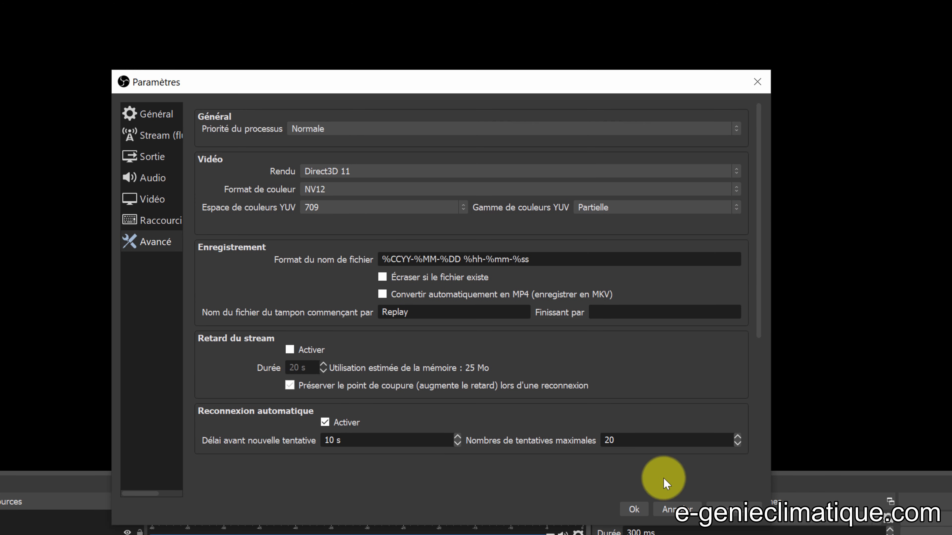
{"action": "left_click", "coordinate": [633, 509]}
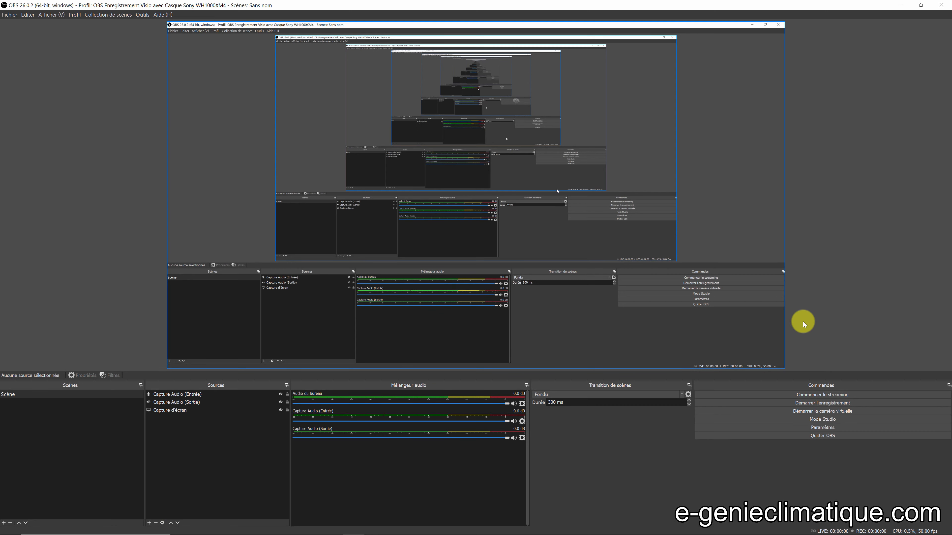
Enlarge and shrink Capture d'écran, refit it to the full canvas, and turn its visibility off and back on.
{"action": "left_click_drag", "start_coordinate": [784, 368], "coordinate": [865, 390]}
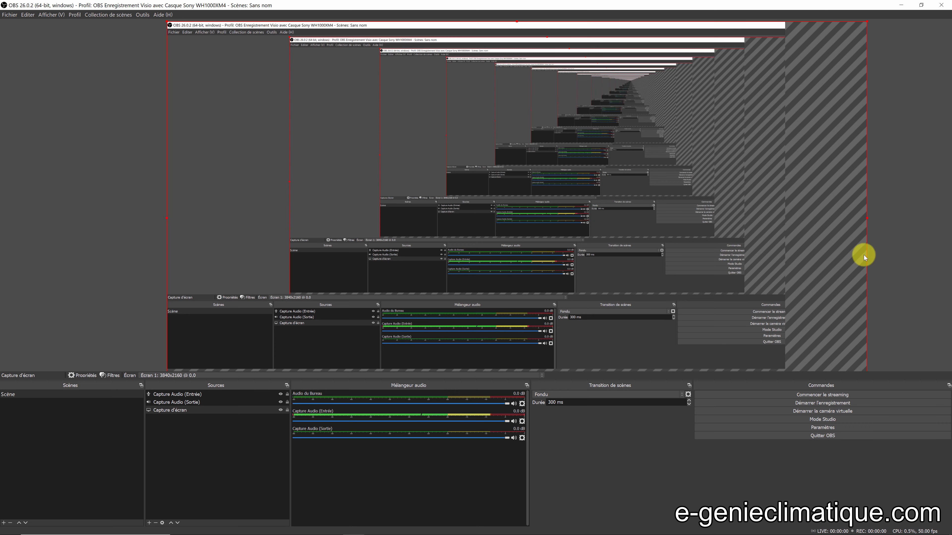
{"action": "left_click_drag", "start_coordinate": [853, 370], "coordinate": [616, 172]}
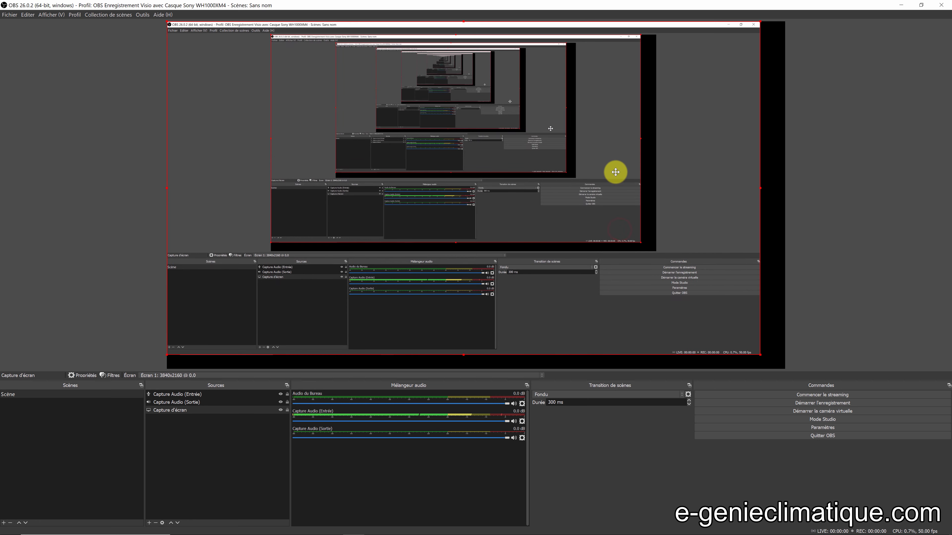
{"action": "left_click_drag", "start_coordinate": [761, 354], "coordinate": [787, 371]}
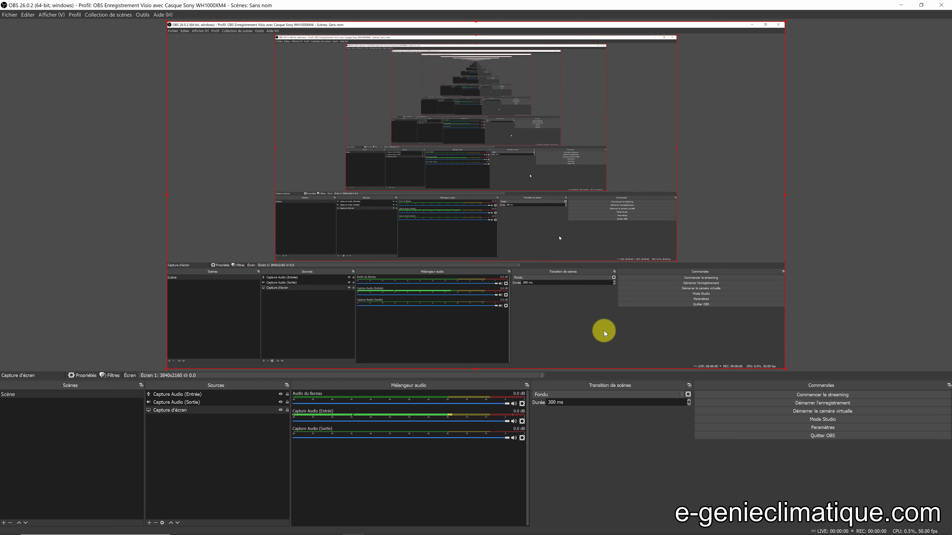
{"action": "left_click", "coordinate": [281, 410]}
{"action": "left_click", "coordinate": [280, 411]}
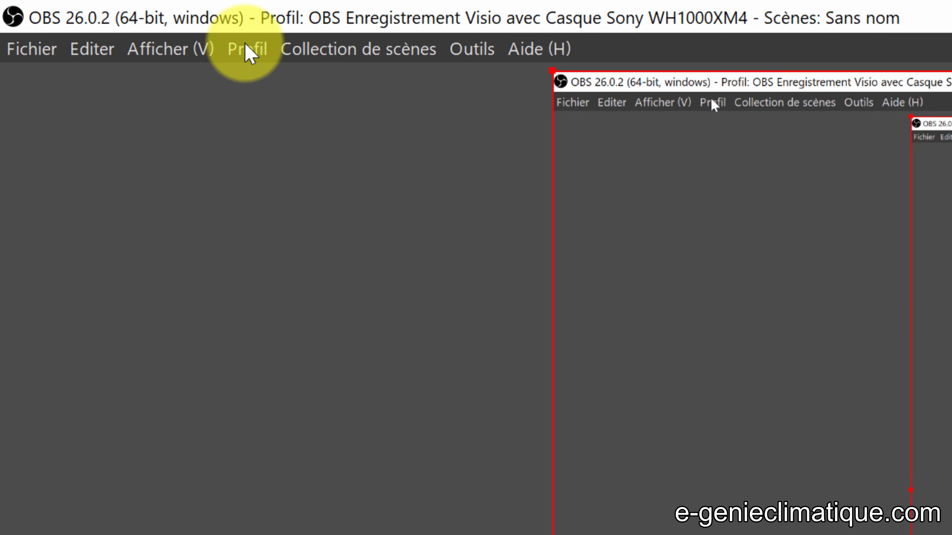
Check that the profile OBS Enregistrement Visio avec Casque Sony WH1000XM4 is selected, and start recording.
{"action": "left_click", "coordinate": [74, 14]}
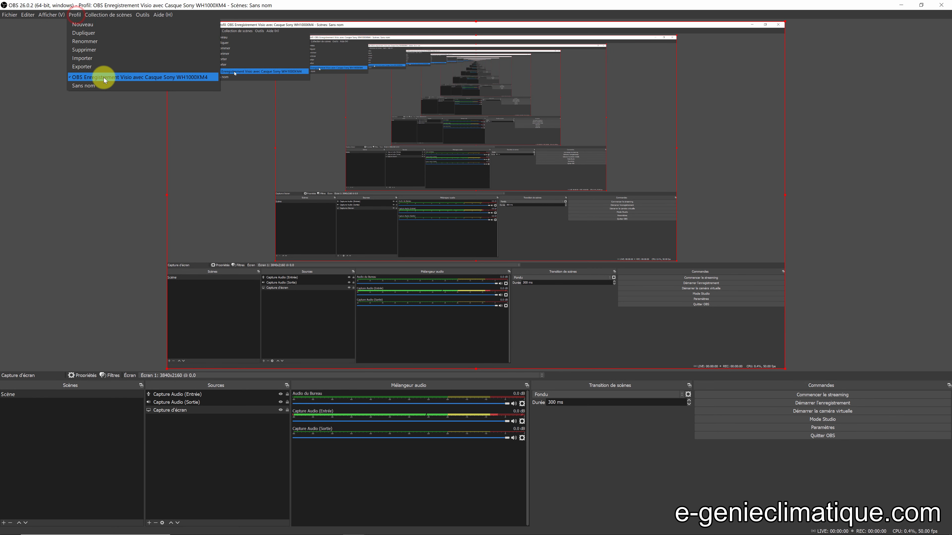
{"action": "left_click", "coordinate": [369, 284]}
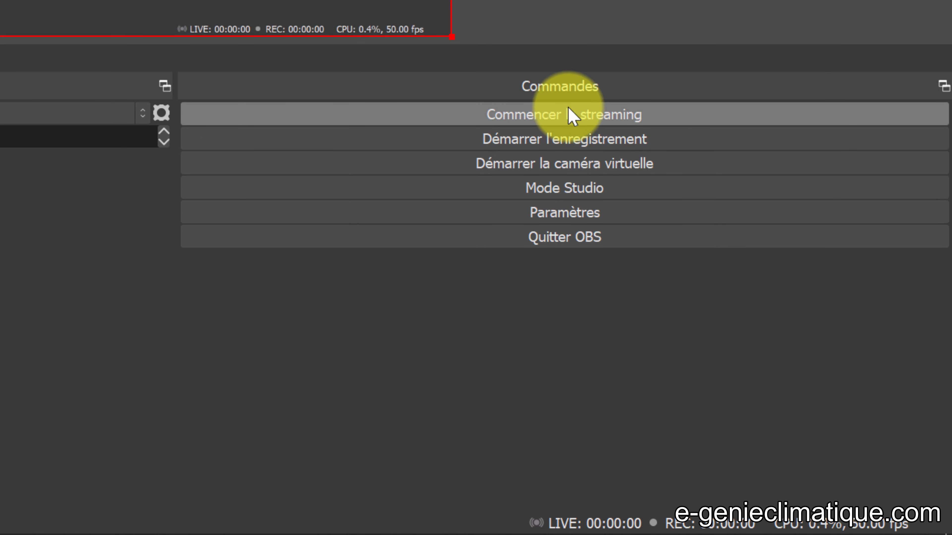
{"action": "left_click", "coordinate": [598, 147]}
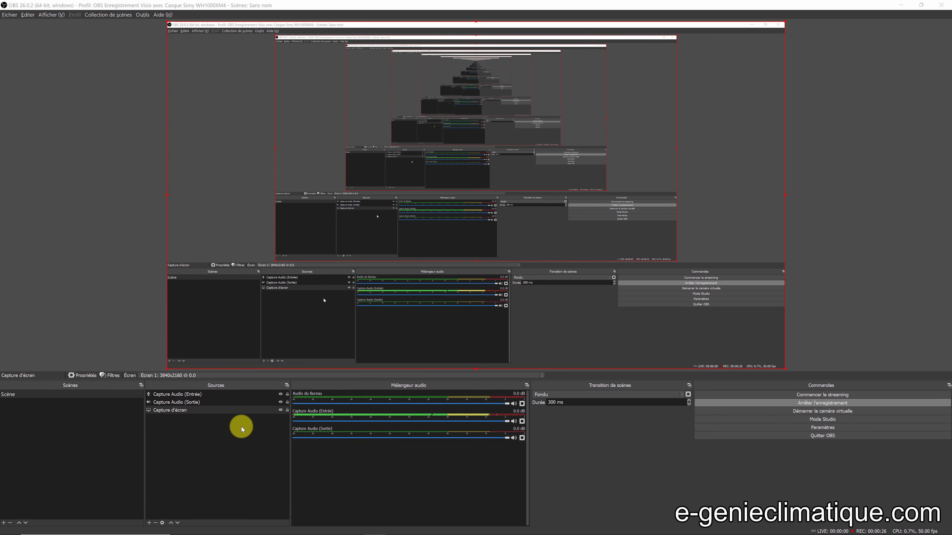
Add a new display capture source named Capture d'écran 2, set it to Écran 2 with cursor capture enabled, and confirm.
{"action": "left_click", "coordinate": [151, 523]}
{"action": "left_click", "coordinate": [177, 398]}
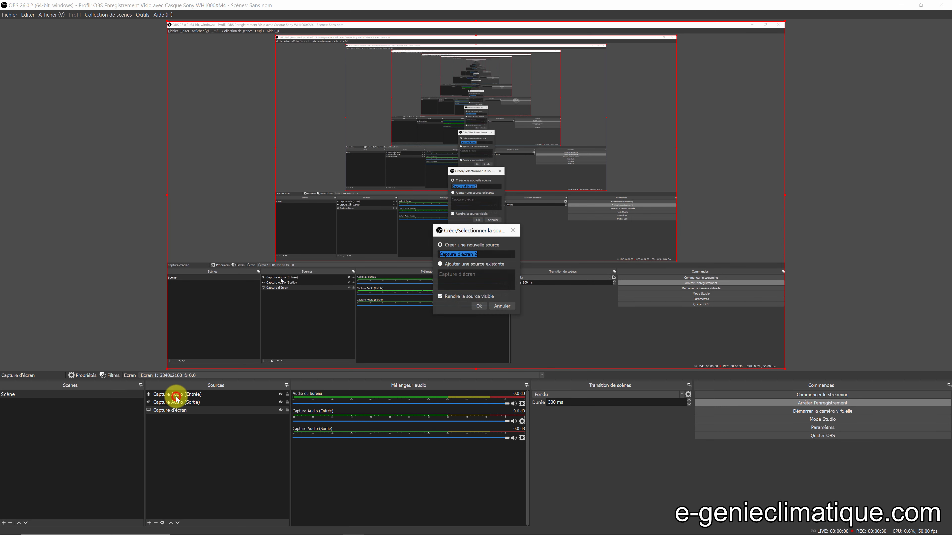
{"action": "left_click", "coordinate": [478, 306]}
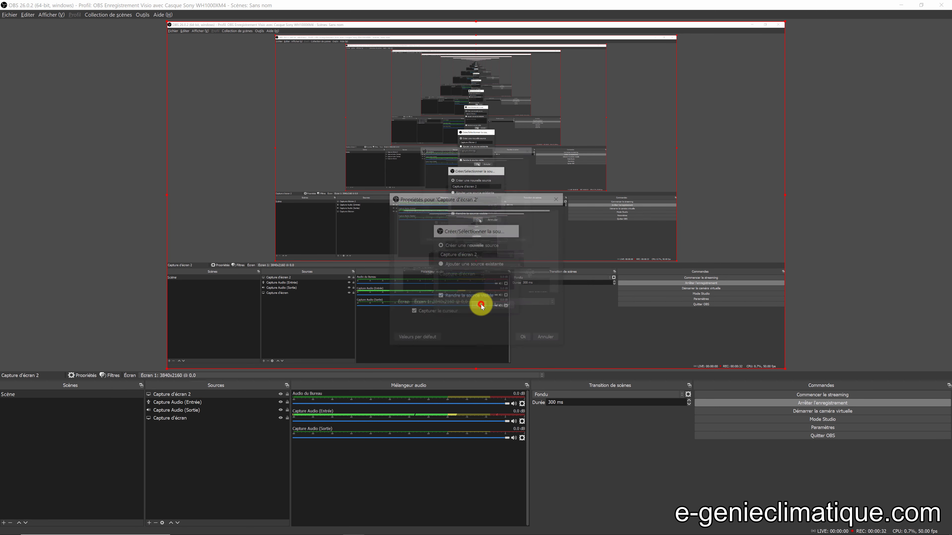
{"action": "left_click", "coordinate": [436, 302]}
{"action": "left_click", "coordinate": [442, 315]}
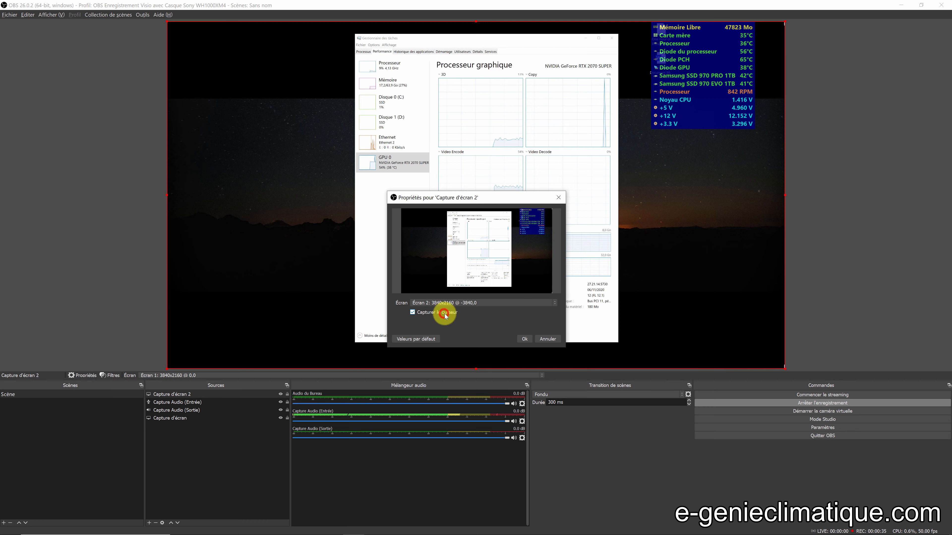
{"action": "left_click", "coordinate": [525, 339]}
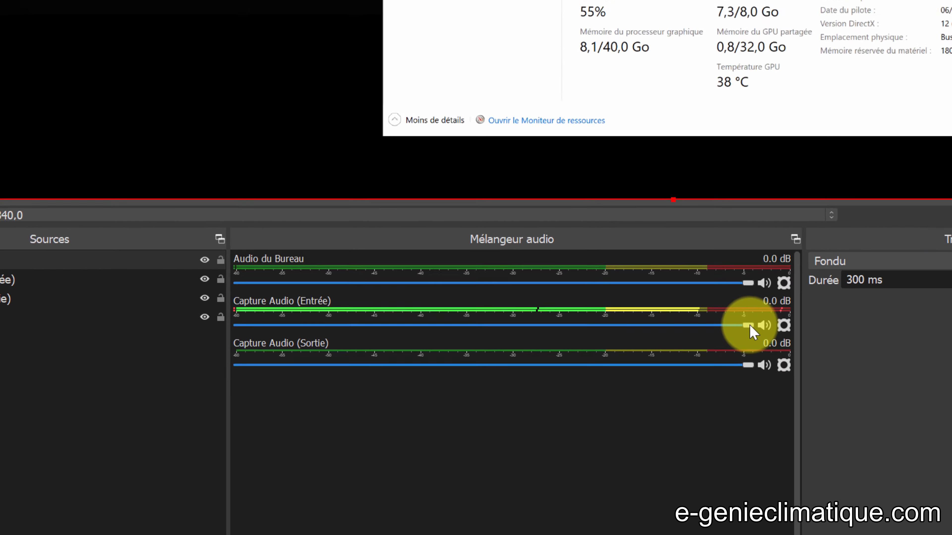
Lower the Capture Audio (Entrée) volume to about -1.8 dB, and restore it to 0.0 dB.
{"action": "left_click_drag", "start_coordinate": [506, 421], "coordinate": [486, 422]}
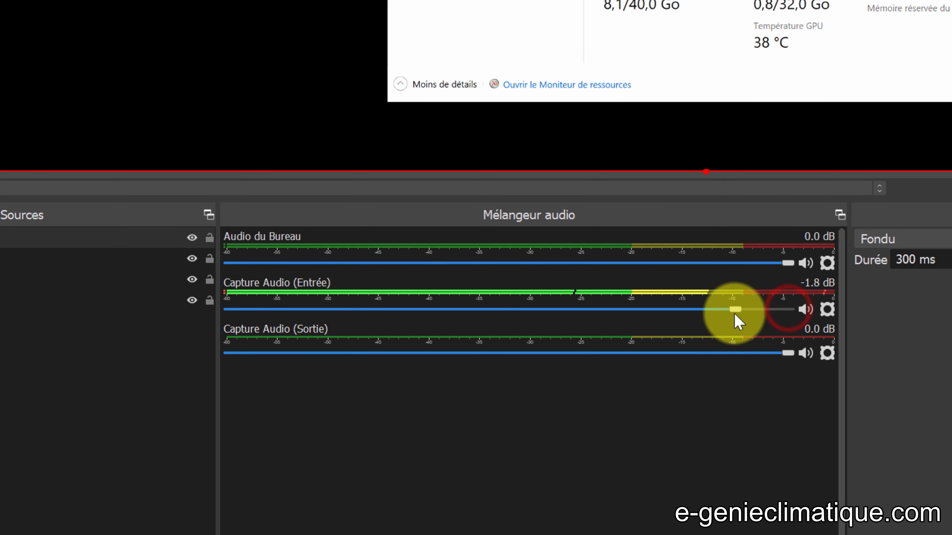
{"action": "left_click_drag", "start_coordinate": [734, 313], "coordinate": [789, 317]}
{"action": "left_click_drag", "start_coordinate": [788, 265], "coordinate": [789, 265]}
{"action": "mouse_move", "coordinate": [782, 306]}
{"action": "left_mouse_down"}
{"action": "mouse_move", "coordinate": [772, 308]}
{"action": "mouse_move", "coordinate": [791, 310]}
{"action": "left_mouse_up"}
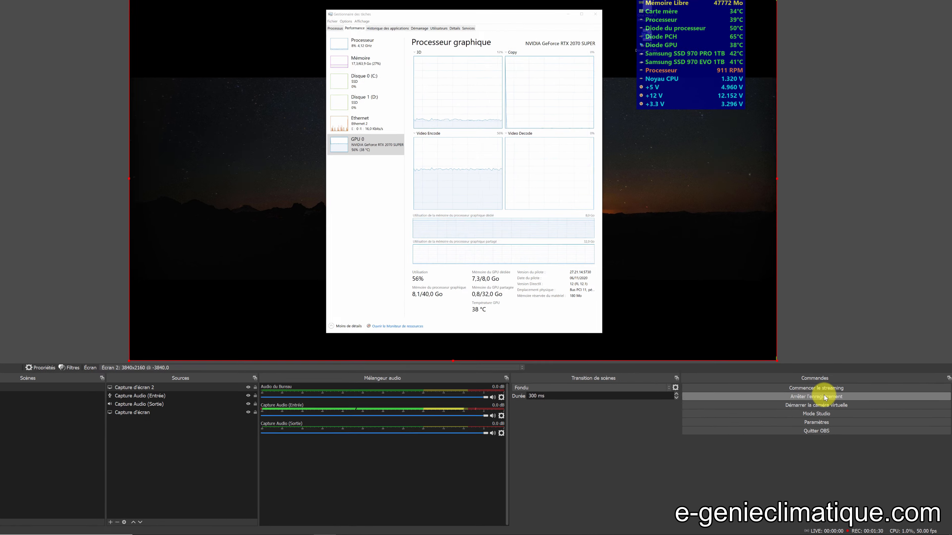
Stop the recording and switch to File Explorer to show the TEST folder inside Vidéos.
{"action": "left_click", "coordinate": [829, 403]}
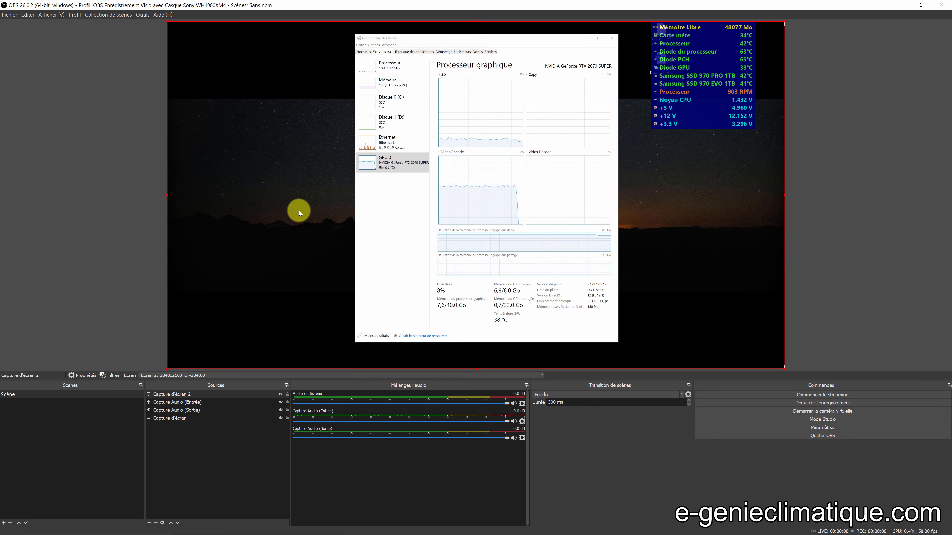
{"action": "left_click", "coordinate": [32, 524]}
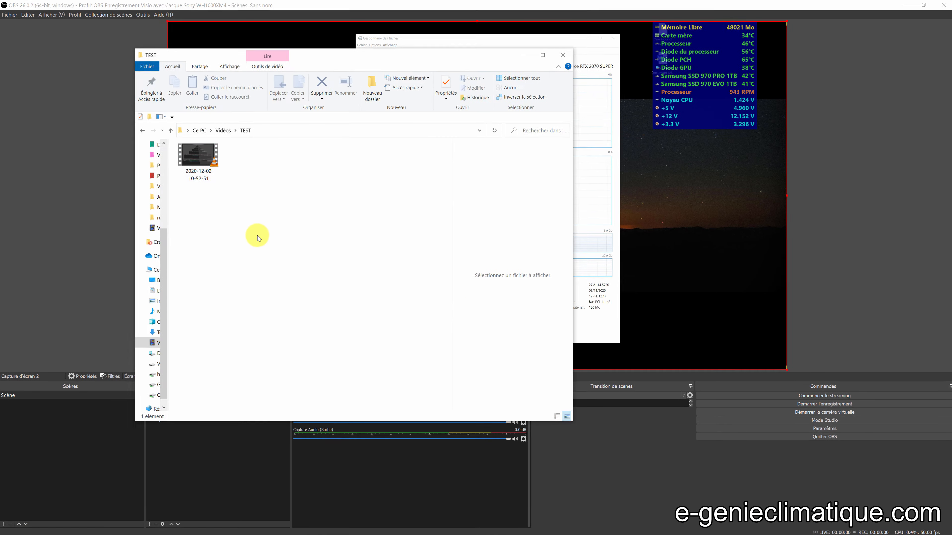
{"action": "left_click", "coordinate": [258, 236]}
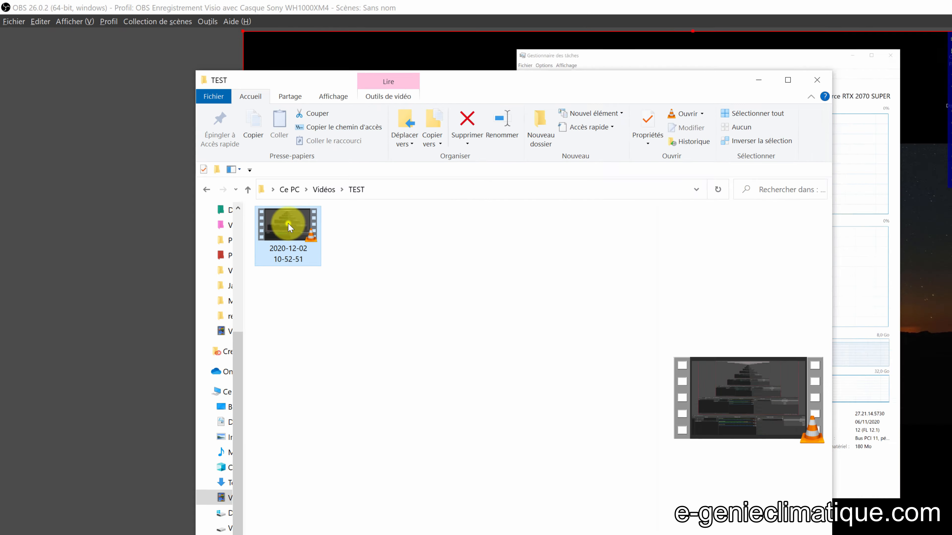
Check which applications can open the recorded video, and look at the VLC media player download options on its web page.
{"action": "right_click", "coordinate": [422, 332]}
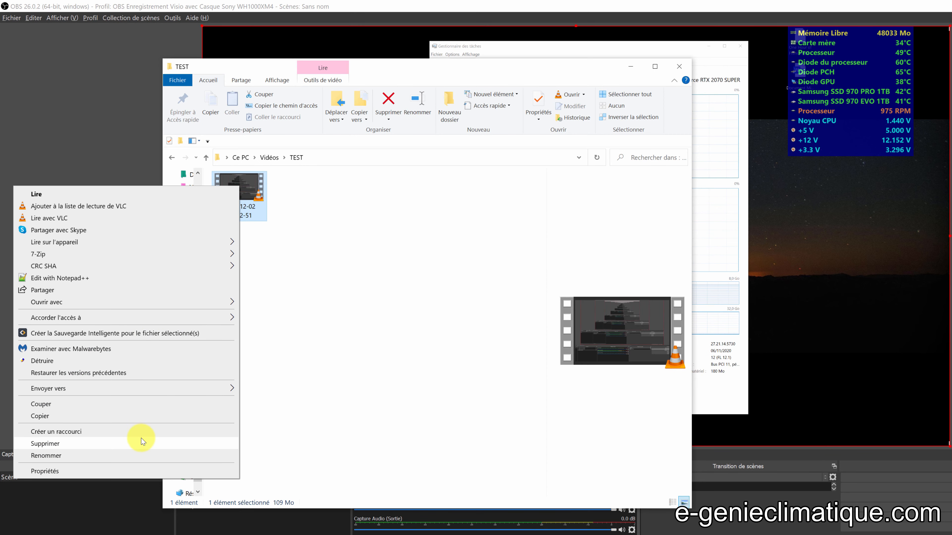
{"action": "mouse_move", "coordinate": [132, 387]}
{"action": "left_click", "coordinate": [167, 299]}
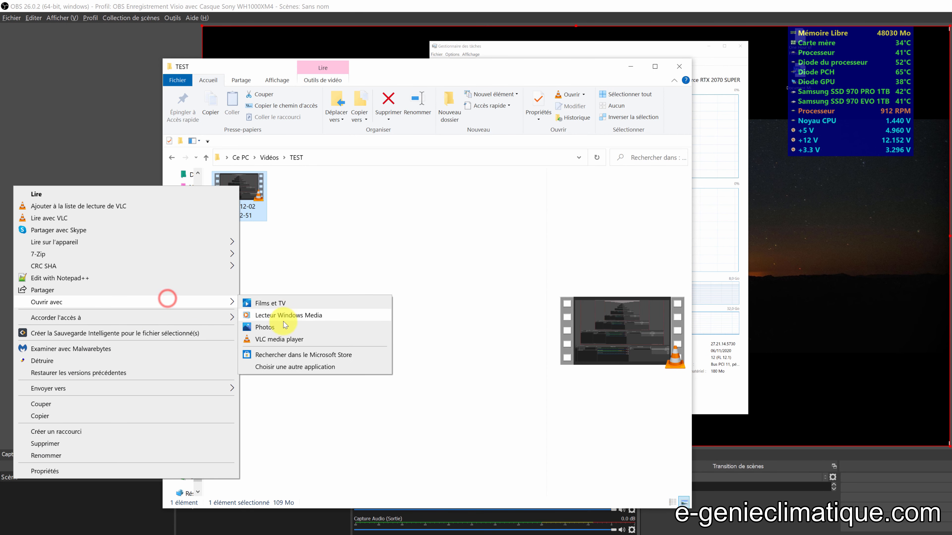
{"action": "left_click", "coordinate": [457, 331]}
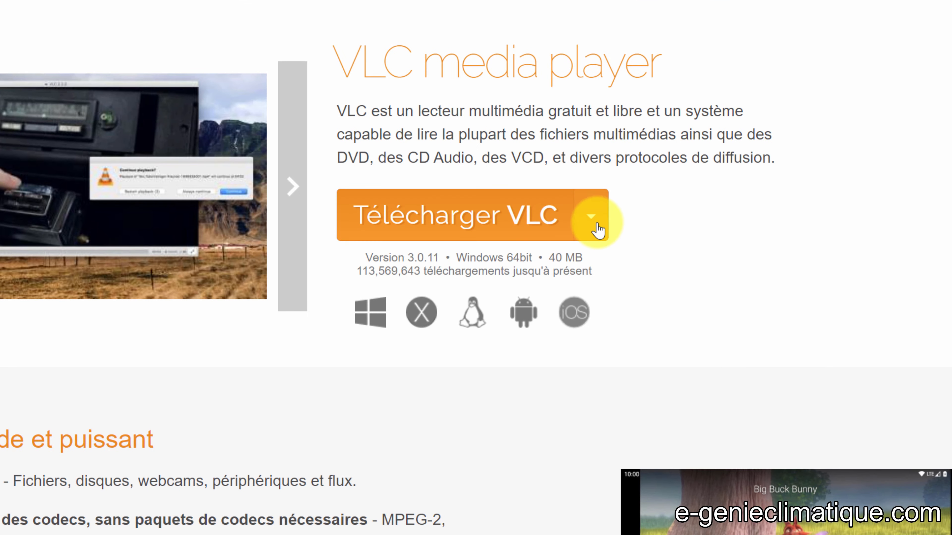
{"action": "left_click", "coordinate": [596, 225]}
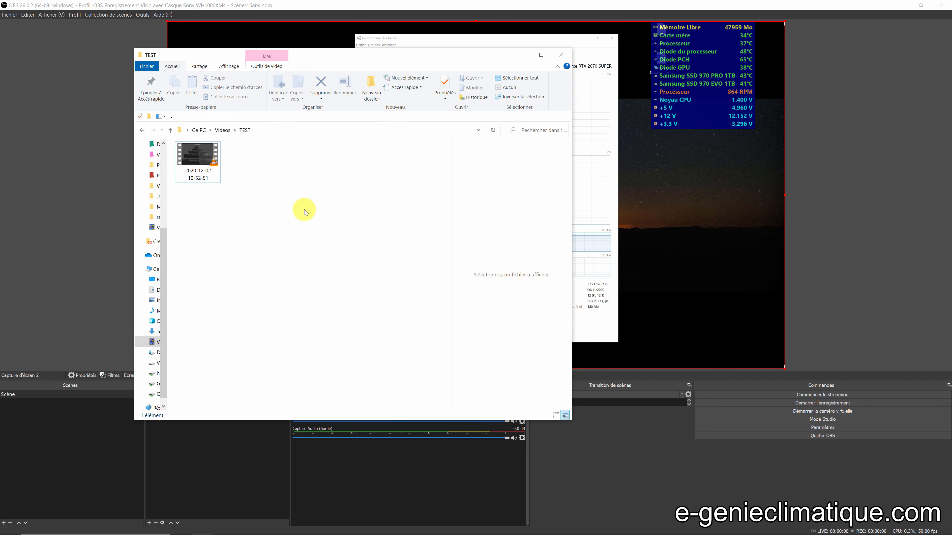
{"action": "left_click", "coordinate": [236, 217]}
{"action": "double_click", "coordinate": [203, 155]}
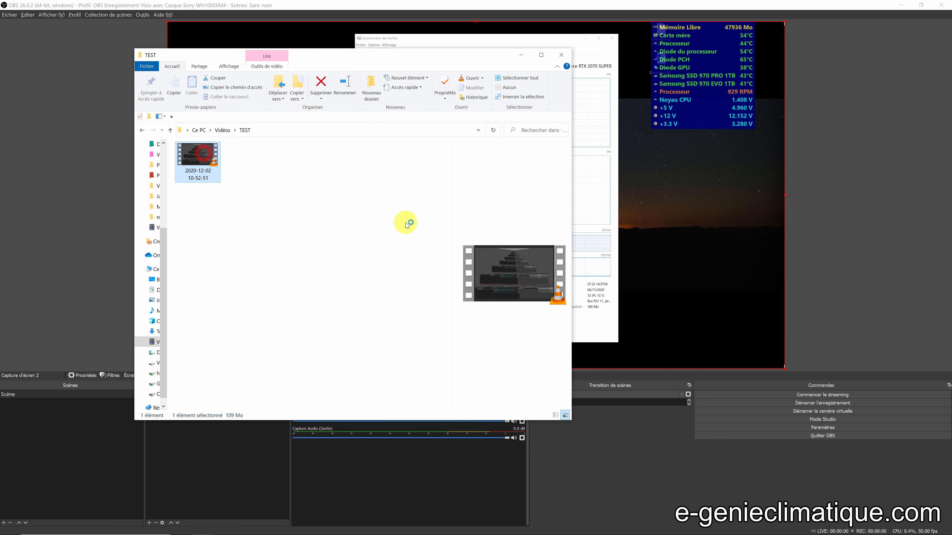
{"action": "left_click", "coordinate": [709, 187]}
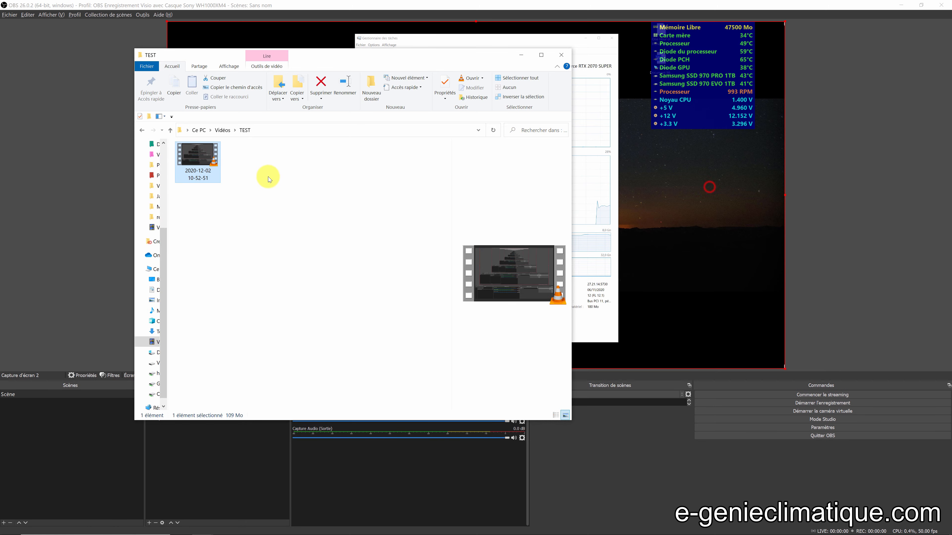
{"action": "left_click", "coordinate": [277, 234]}
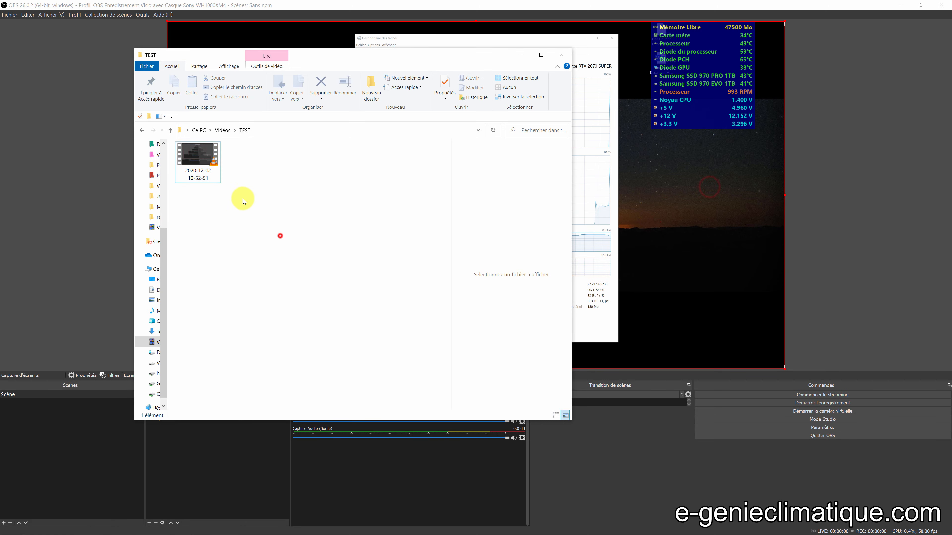
Open the recording's detailed properties and examine its frame width and height, total bitrate, frame rate and audio bitrate.
{"action": "right_click", "coordinate": [201, 159]}
{"action": "left_click", "coordinate": [128, 393]}
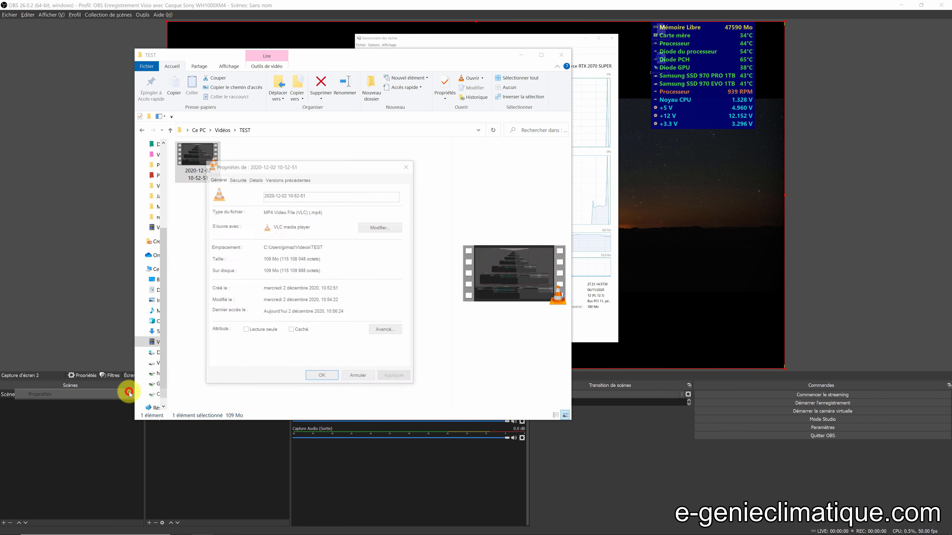
{"action": "left_click", "coordinate": [255, 178]}
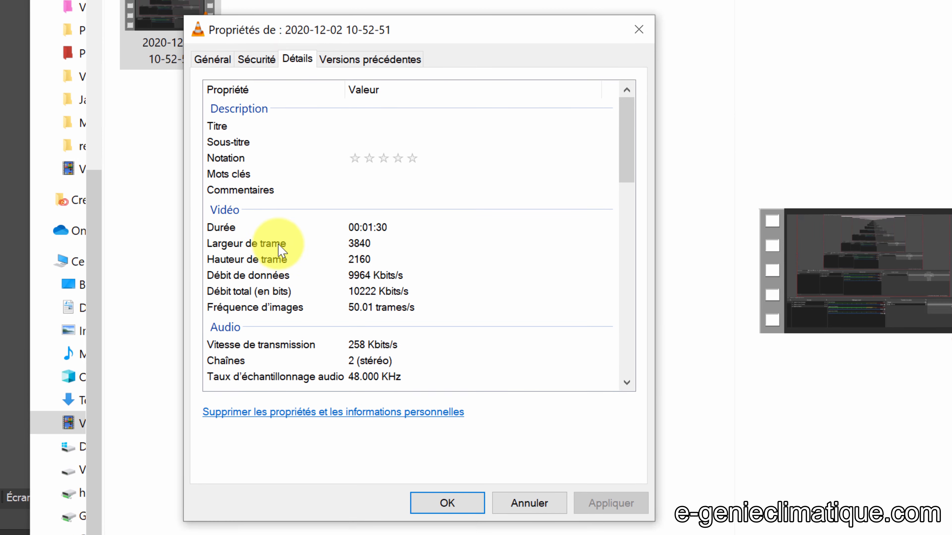
{"action": "left_click", "coordinate": [357, 244]}
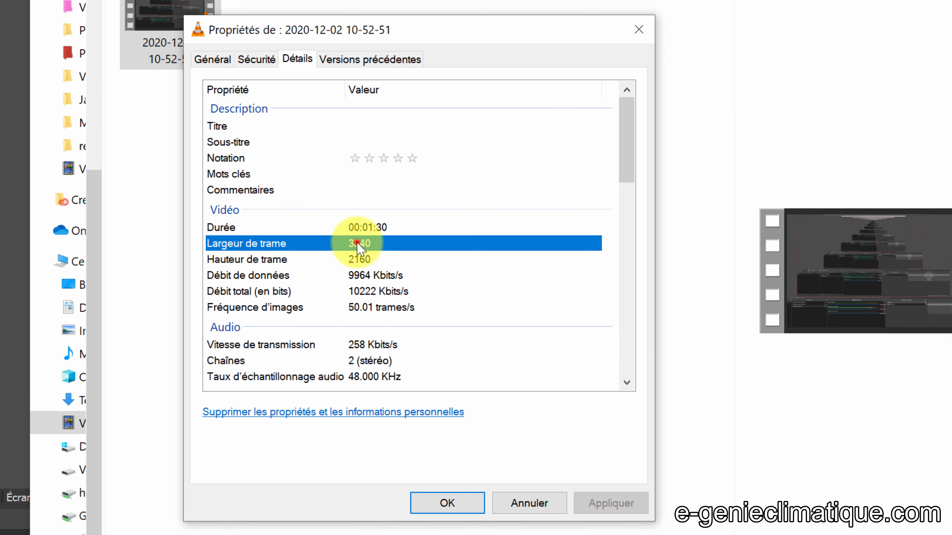
{"action": "left_click", "coordinate": [360, 259]}
{"action": "left_click", "coordinate": [379, 290]}
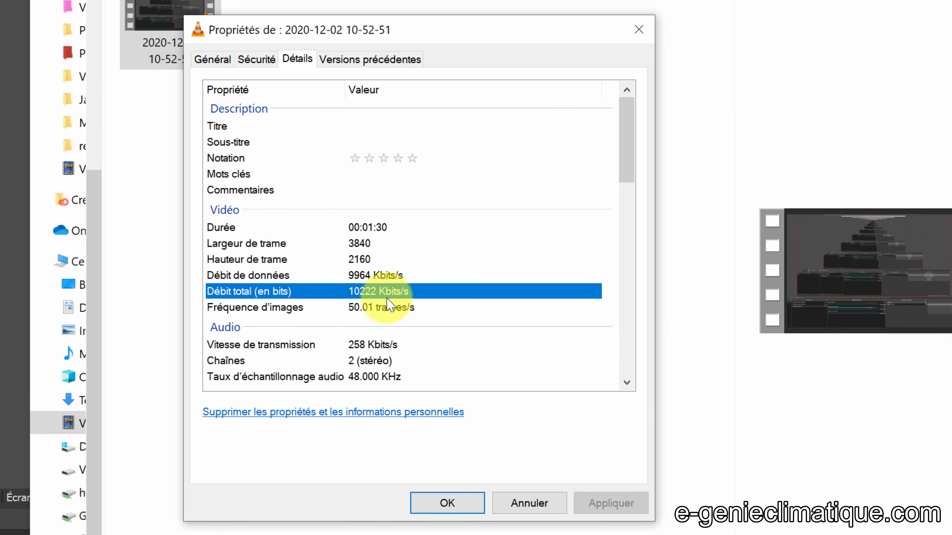
{"action": "left_click", "coordinate": [389, 307]}
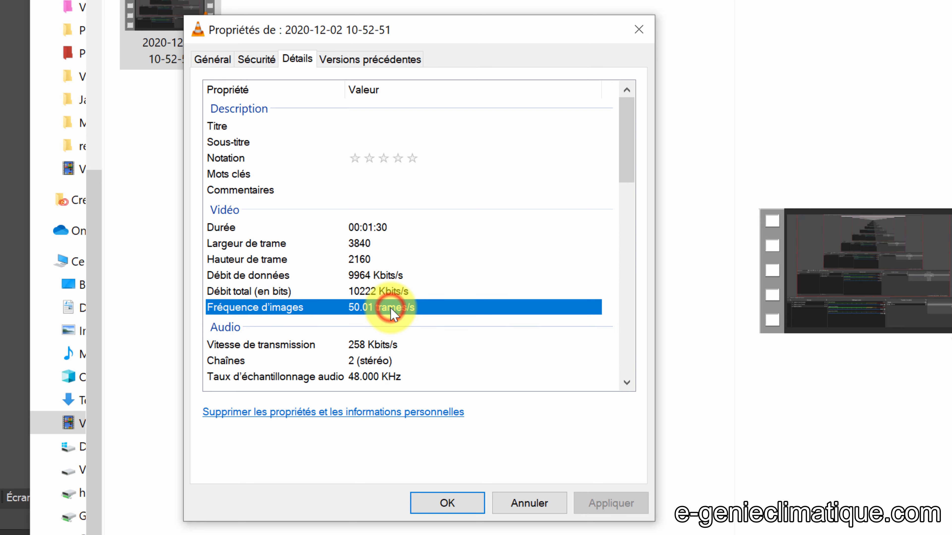
{"action": "left_click", "coordinate": [378, 344]}
{"action": "scroll", "coordinate": [382, 350], "scroll_direction": "down", "scroll_amount": 1}
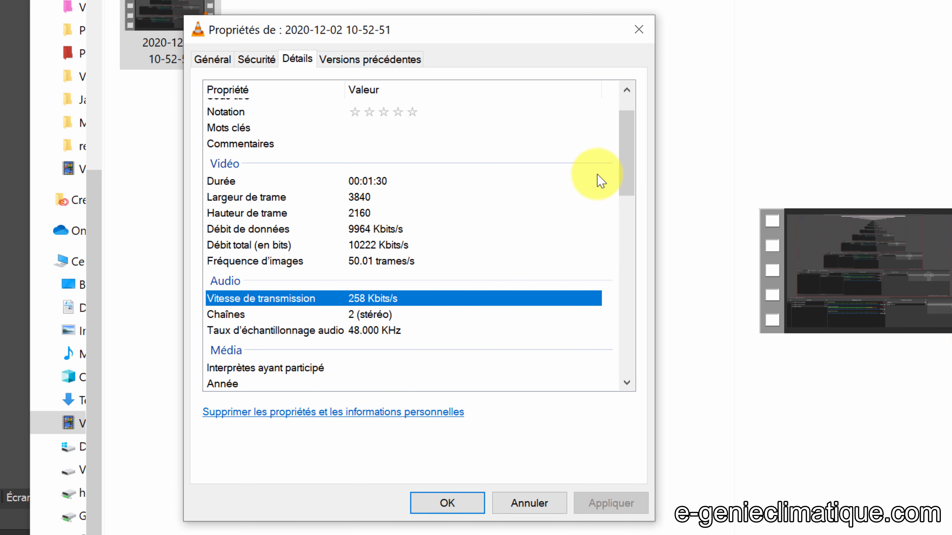
Review the recording's frame height, frame width and duration again in its detailed properties.
{"action": "mouse_move", "coordinate": [630, 174]}
{"action": "left_mouse_down"}
{"action": "mouse_move", "coordinate": [639, 152]}
{"action": "mouse_move", "coordinate": [638, 166]}
{"action": "left_mouse_up"}
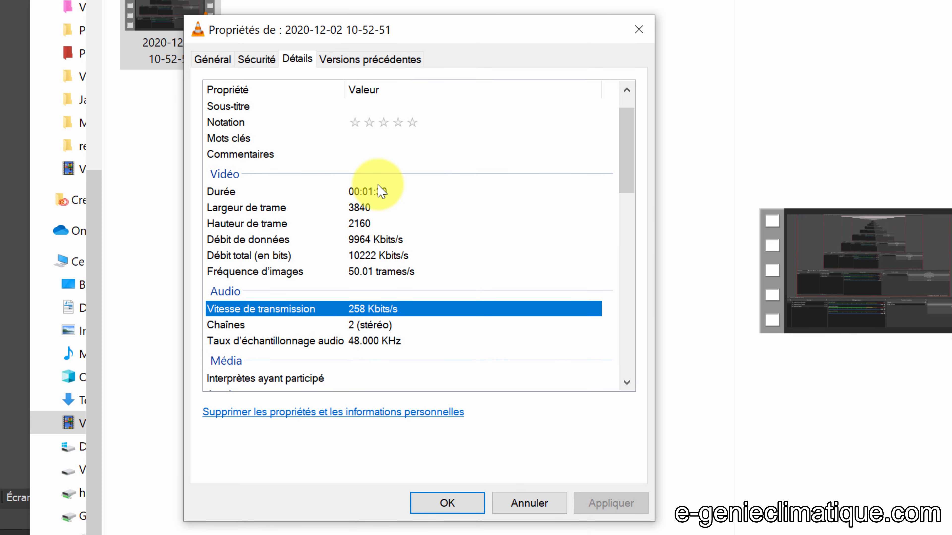
{"action": "left_click", "coordinate": [362, 224]}
{"action": "left_click", "coordinate": [360, 208]}
{"action": "left_click", "coordinate": [358, 192]}
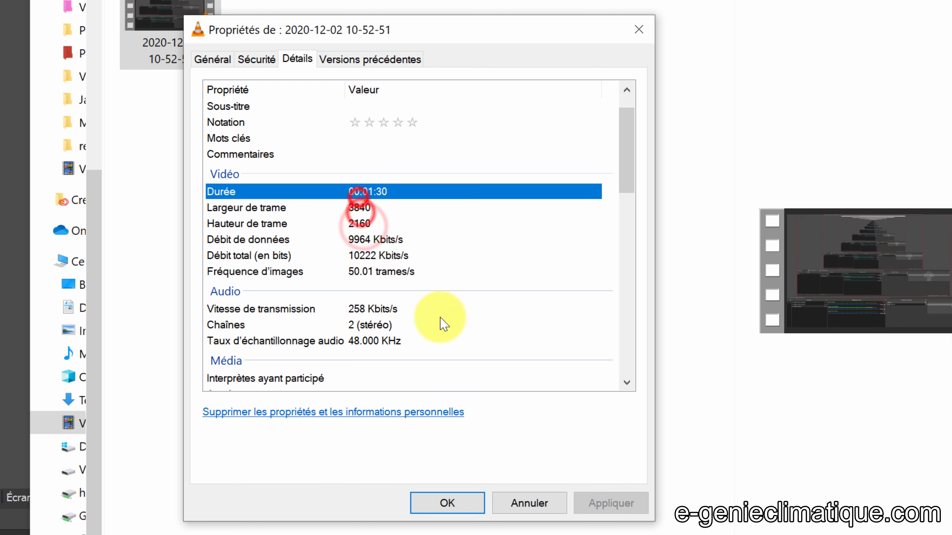
{"action": "key", "text": "Down"}
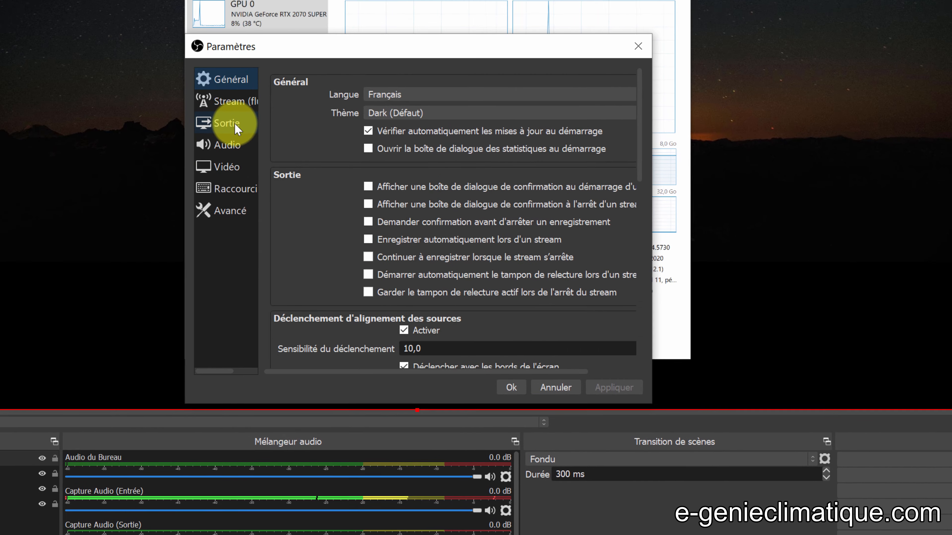
Switch to OBS, review the output and audio settings, and close the settings window.
{"action": "left_click", "coordinate": [233, 125]}
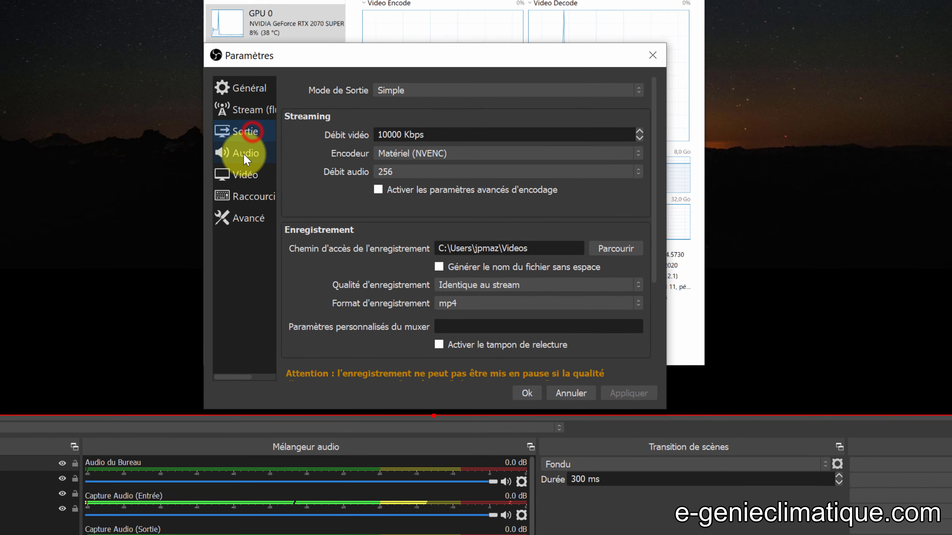
{"action": "left_click", "coordinate": [240, 153]}
{"action": "left_click", "coordinate": [556, 371]}
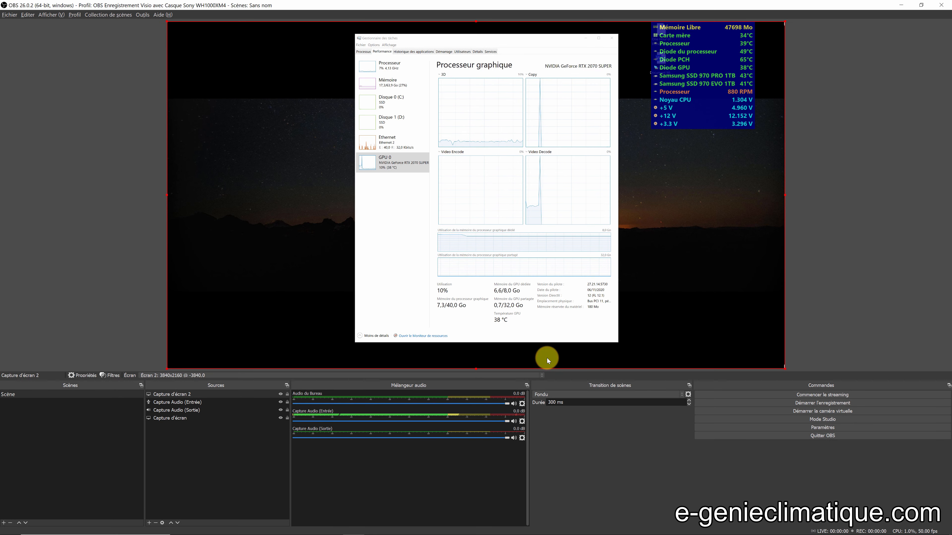